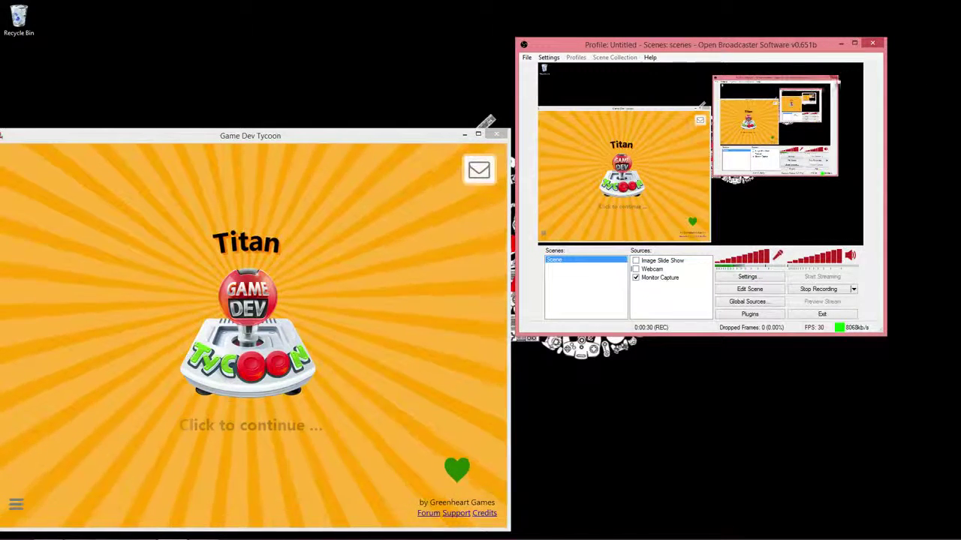
- Briefly enable and disable the Image Slide Show source and the Webcam source to preview each overlay
click(635, 261)
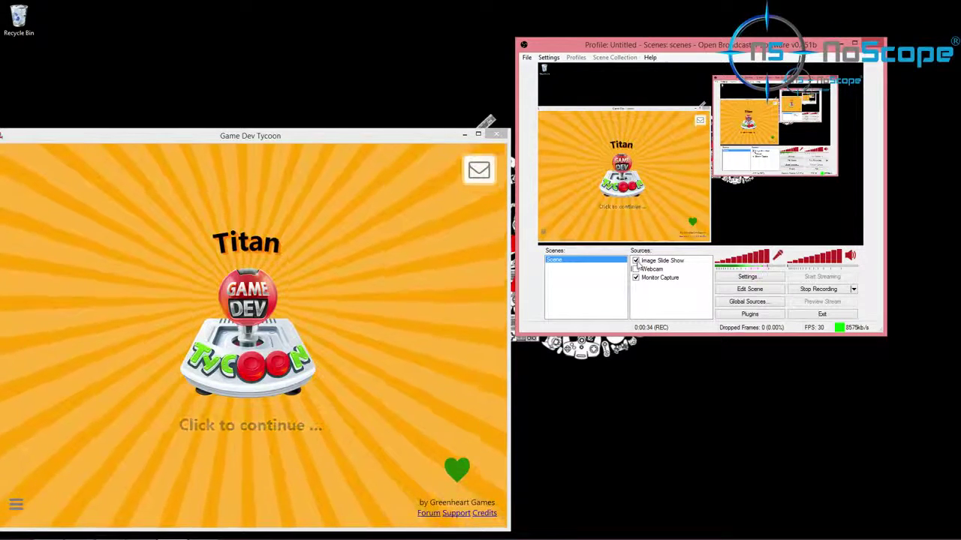
click(637, 263)
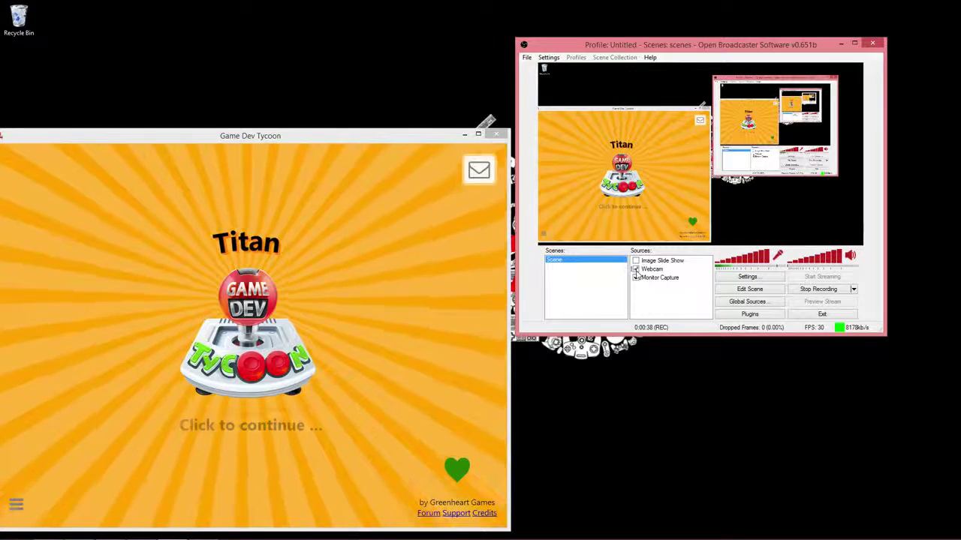
click(636, 270)
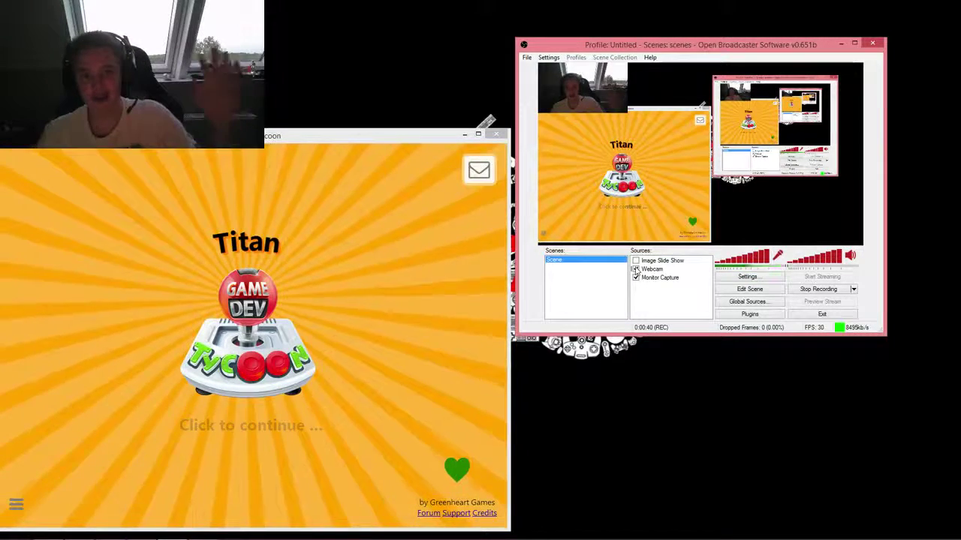
click(636, 270)
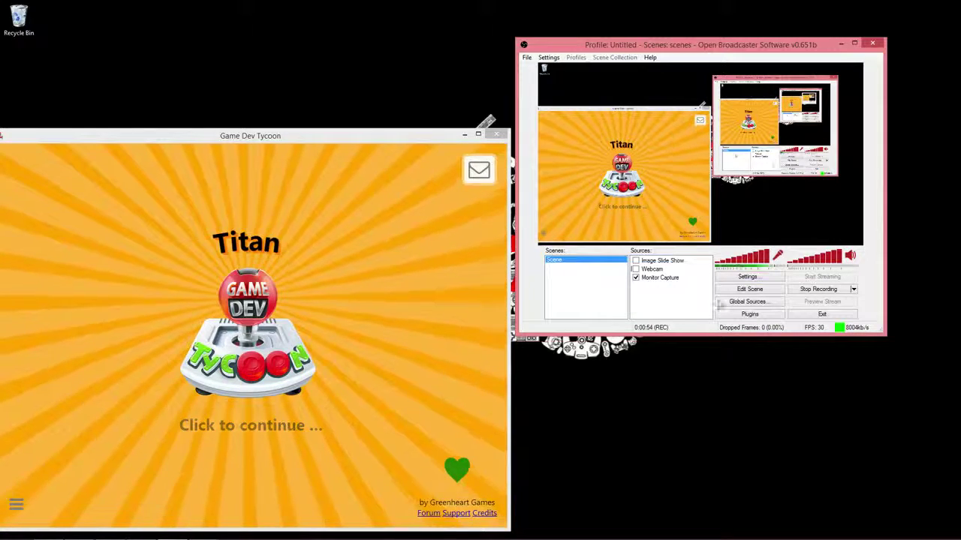
- Add a Game Capture source named Trial to the scene
right_click(643, 295)
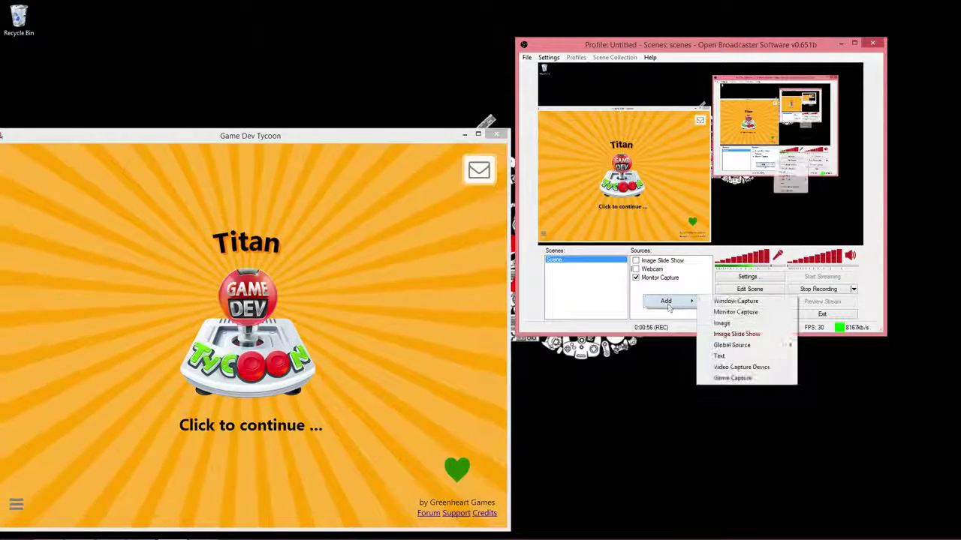
mouse_move(667, 301)
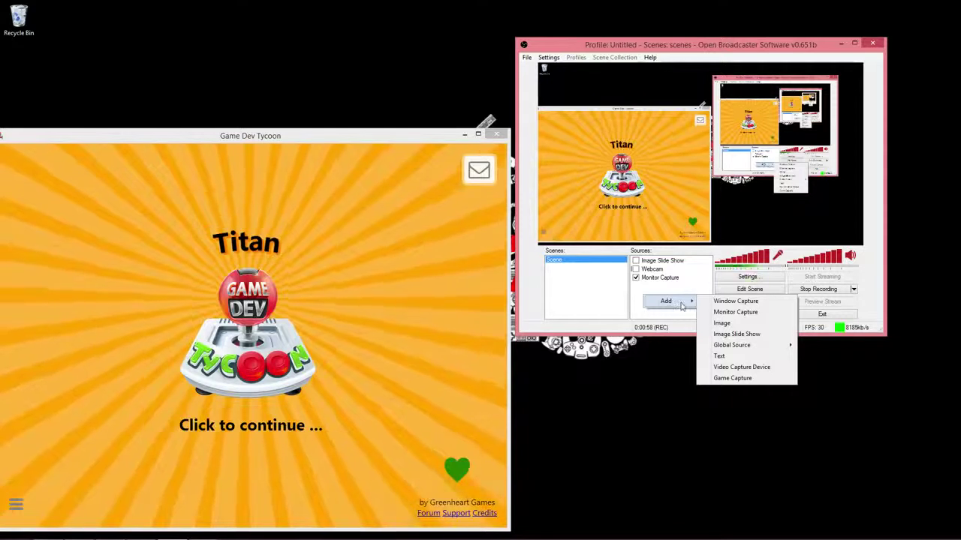
click(733, 379)
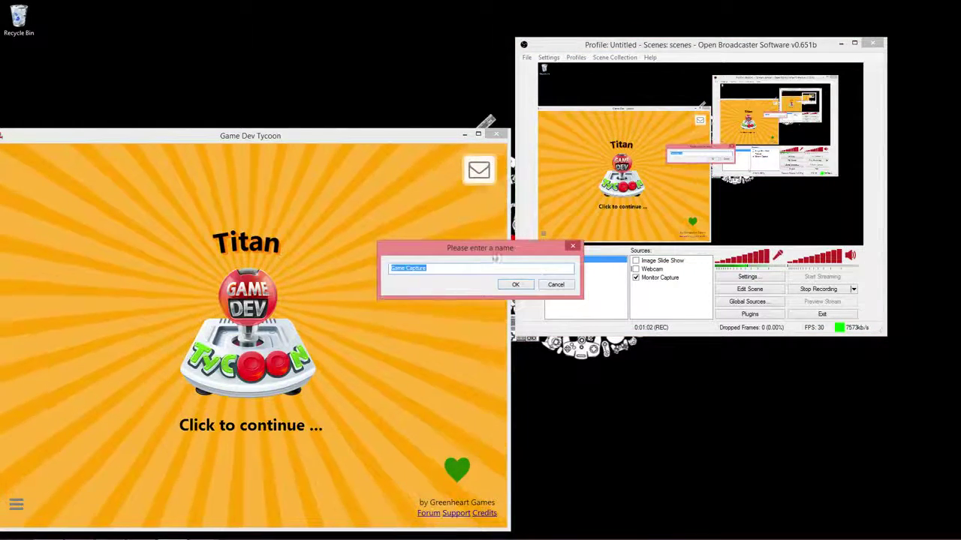
key(BackSpace)
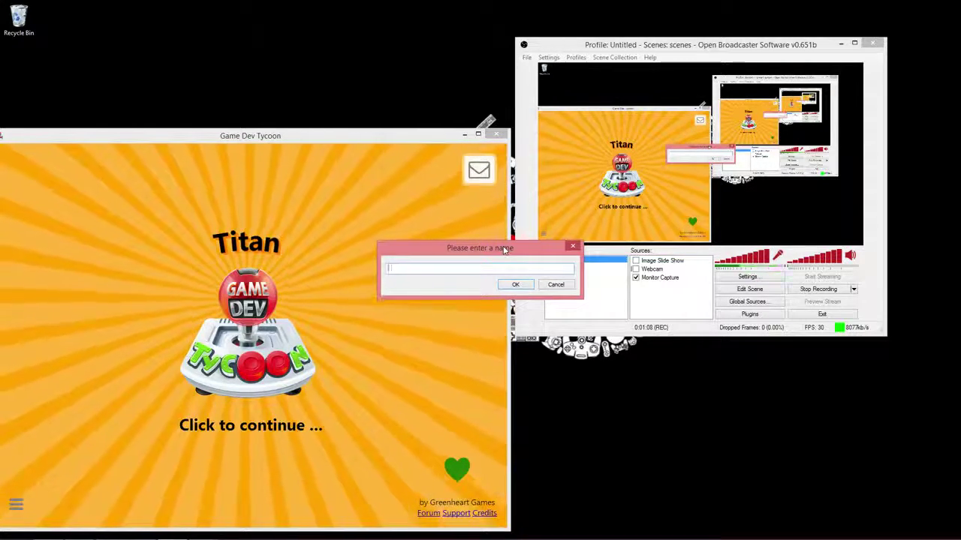
text(Tiial)
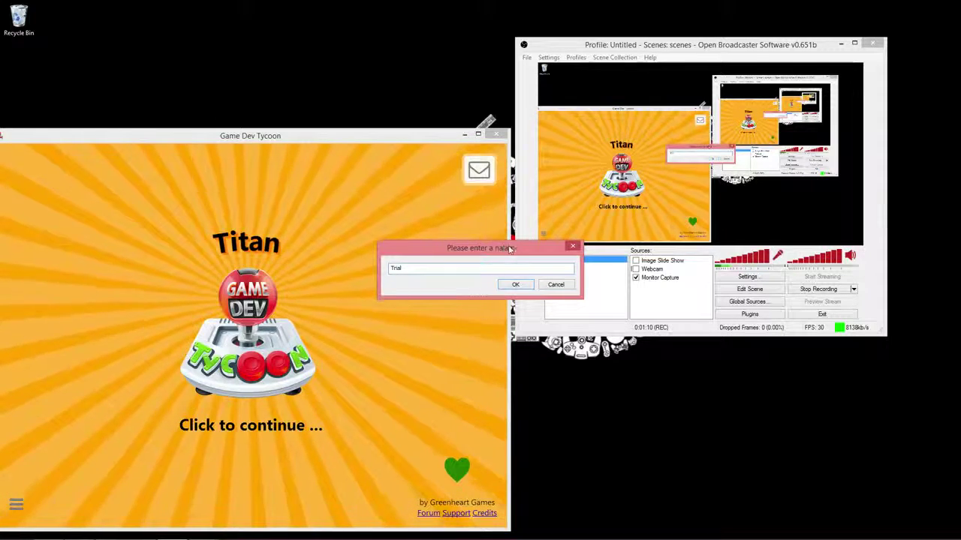
click(515, 284)
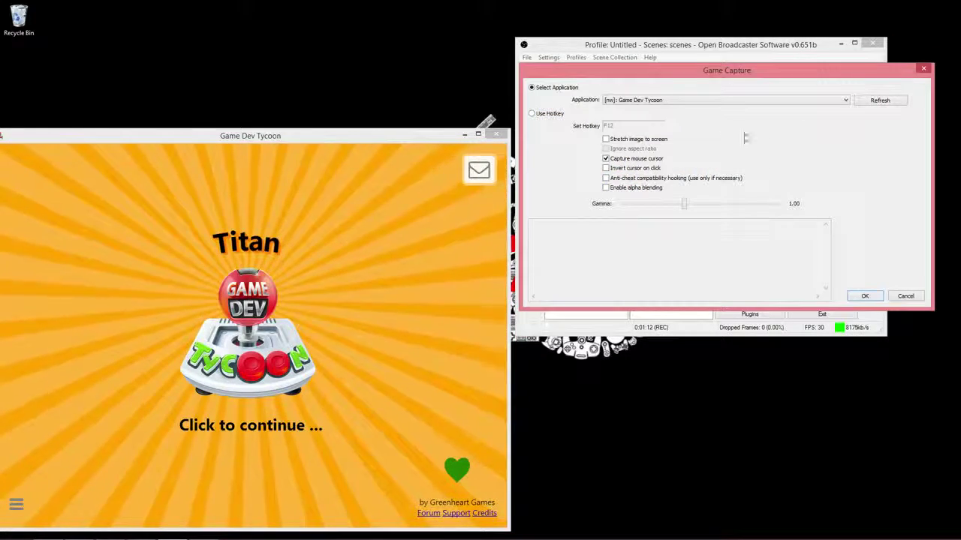
- Uncover the preview and choose Game Dev Tycoon as the application for the game capture
drag(745, 67, 739, 260)
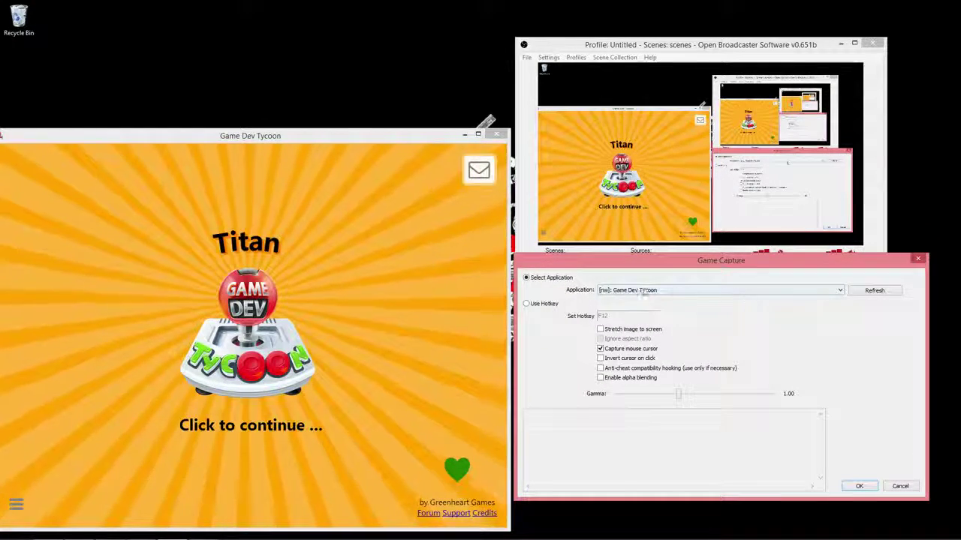
drag(394, 136, 391, 102)
click(684, 284)
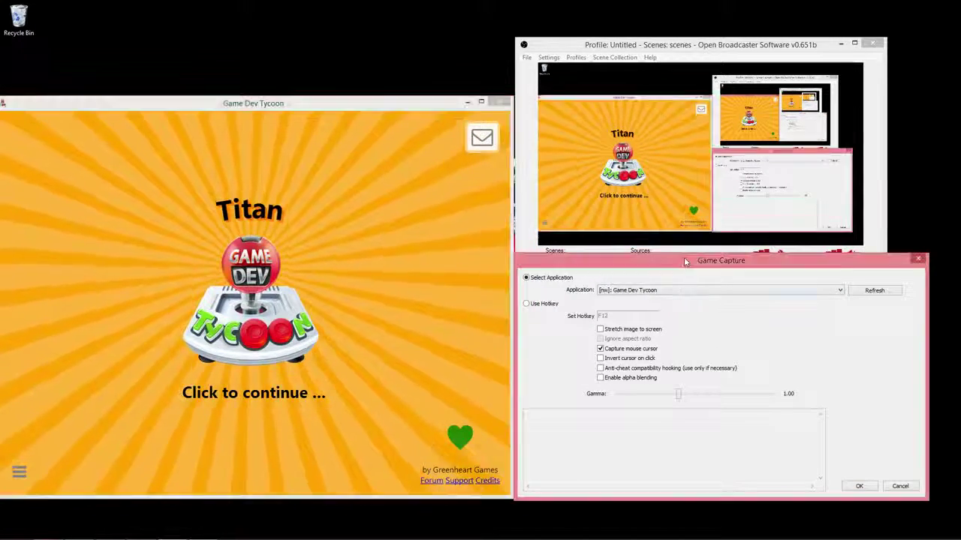
click(686, 289)
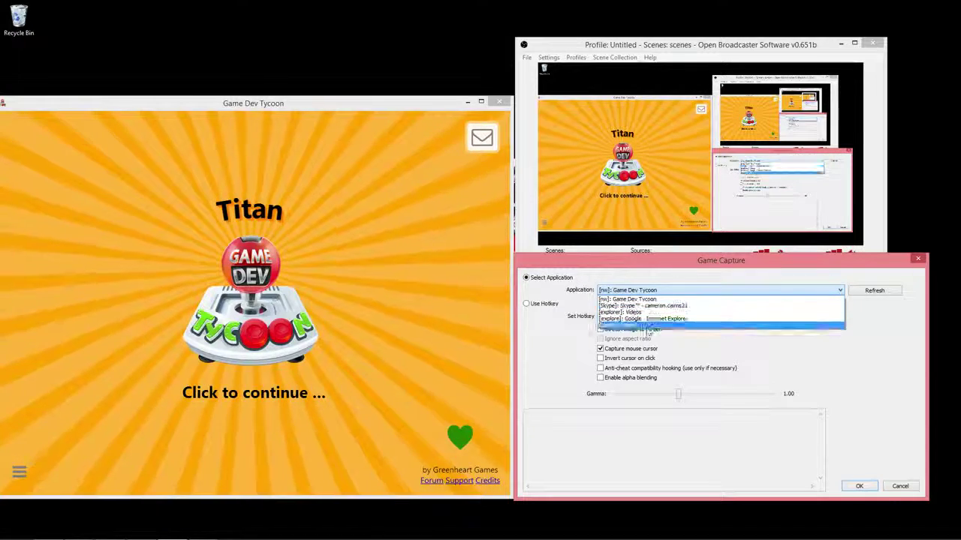
click(652, 295)
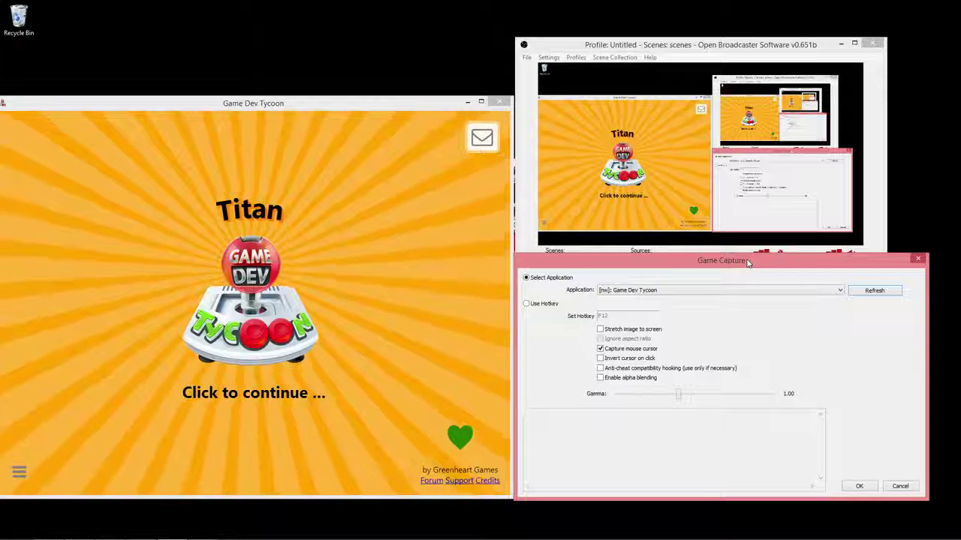
- Switch the game capture to hotkey activation with F12 and confirm the new Trial source
click(526, 304)
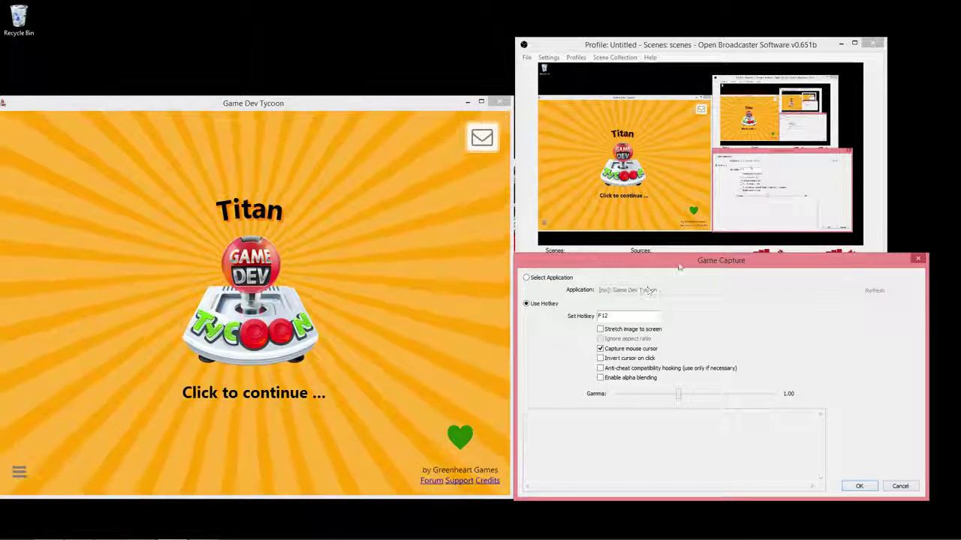
drag(680, 266, 700, 232)
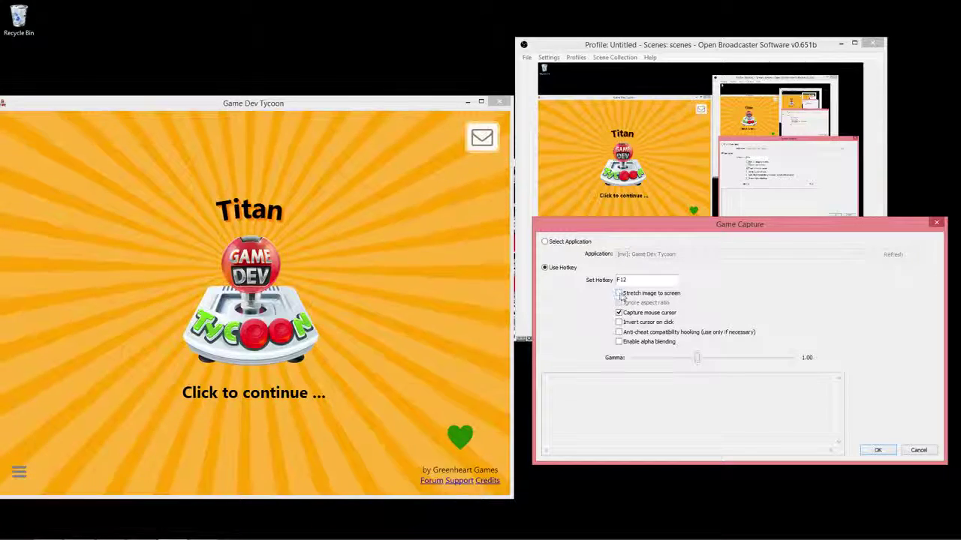
click(878, 450)
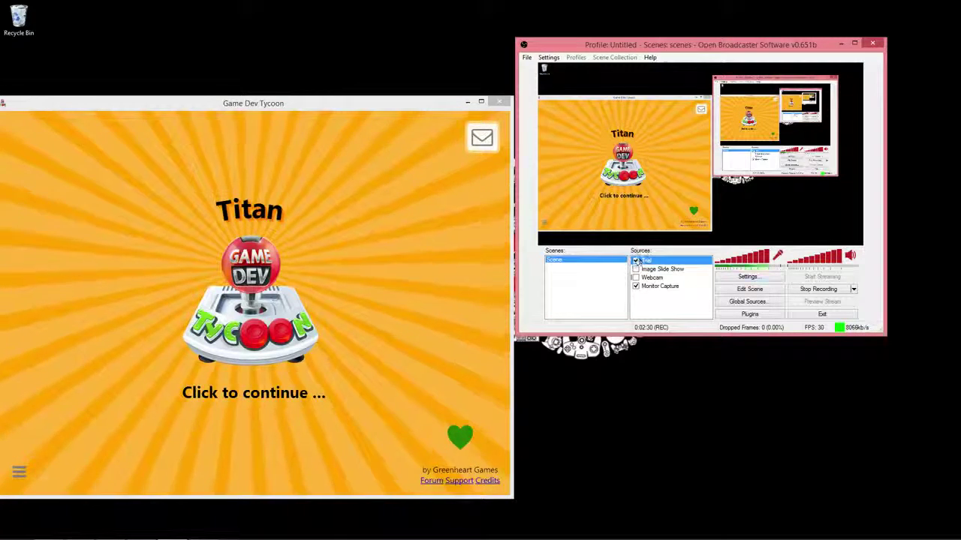
click(636, 260)
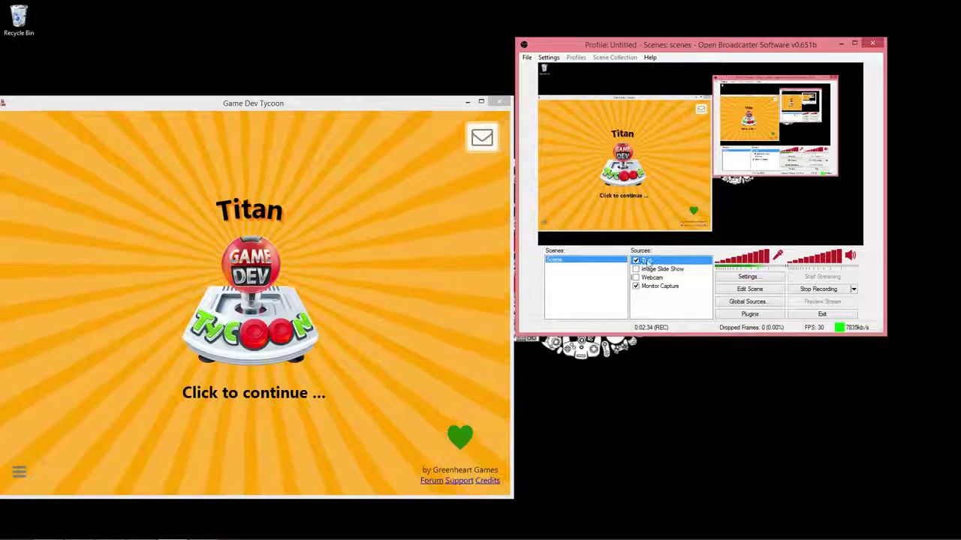
- Examine the encoding settings, including the audio format choices
click(763, 278)
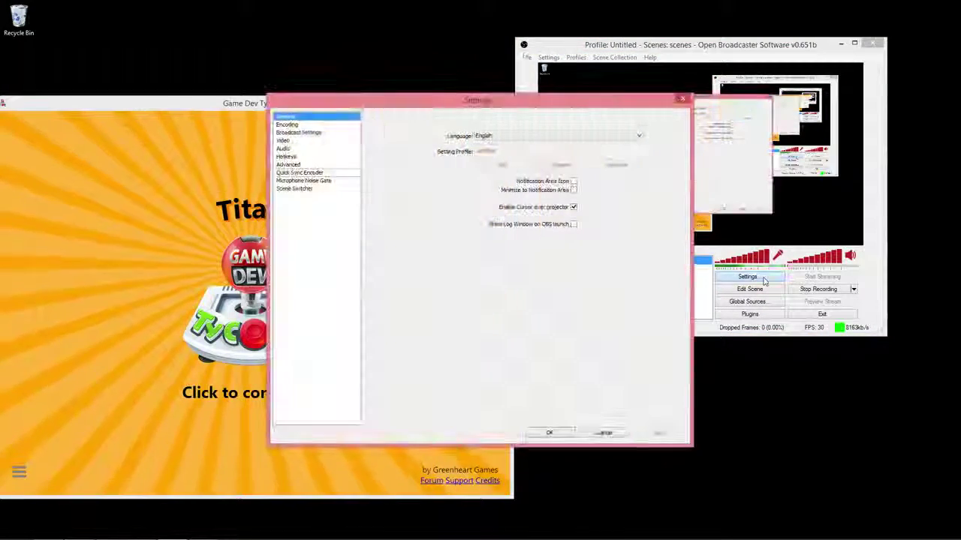
click(288, 125)
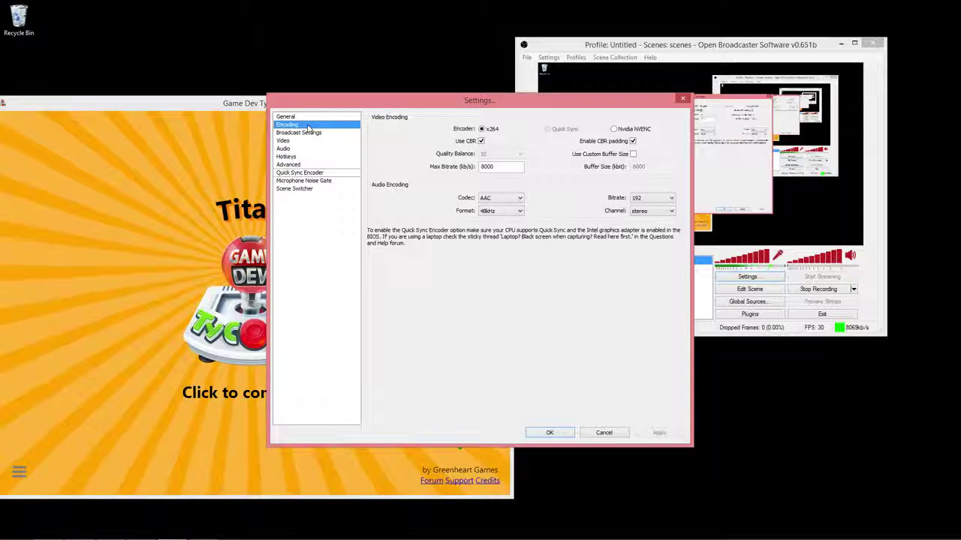
click(499, 211)
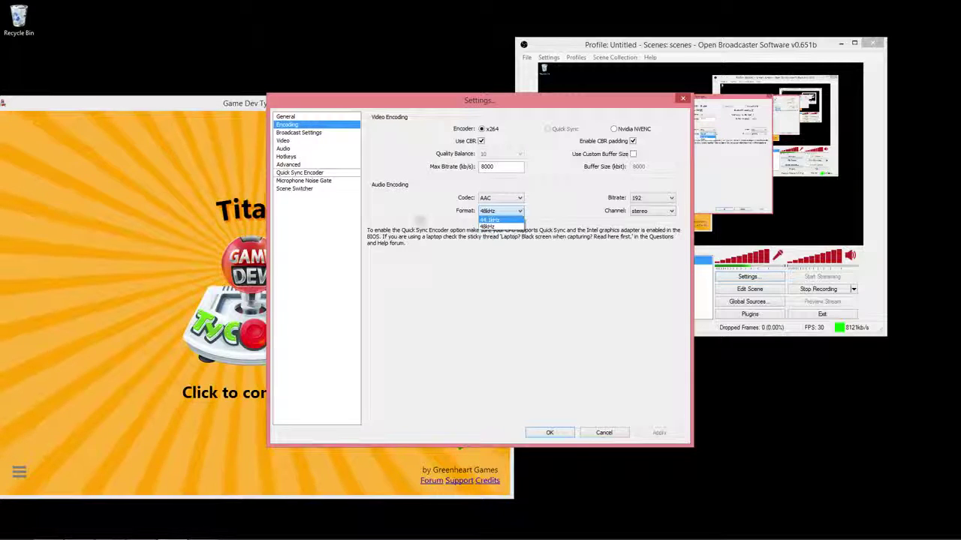
click(438, 208)
- Examine the broadcast output file path, then the video resolution and FPS settings
click(310, 132)
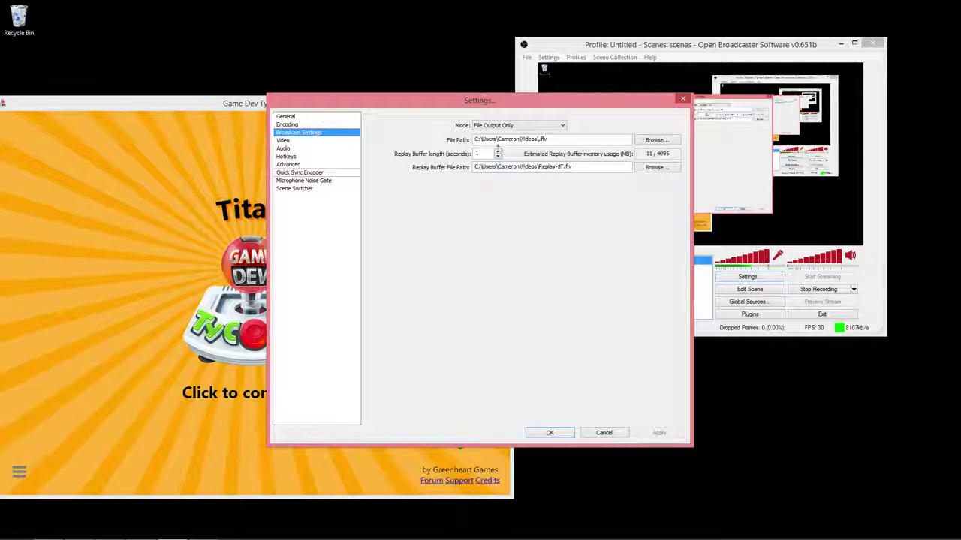
double_click(499, 140)
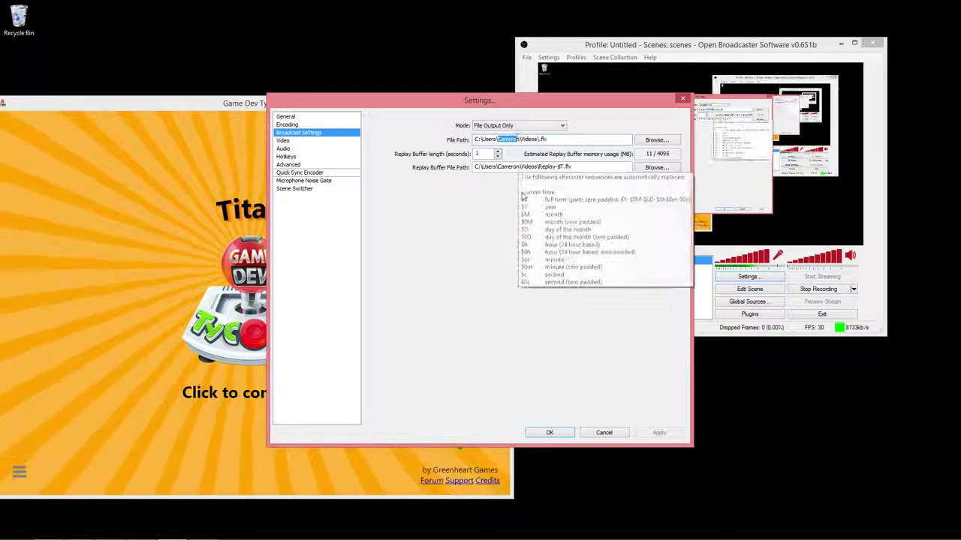
click(330, 148)
click(328, 141)
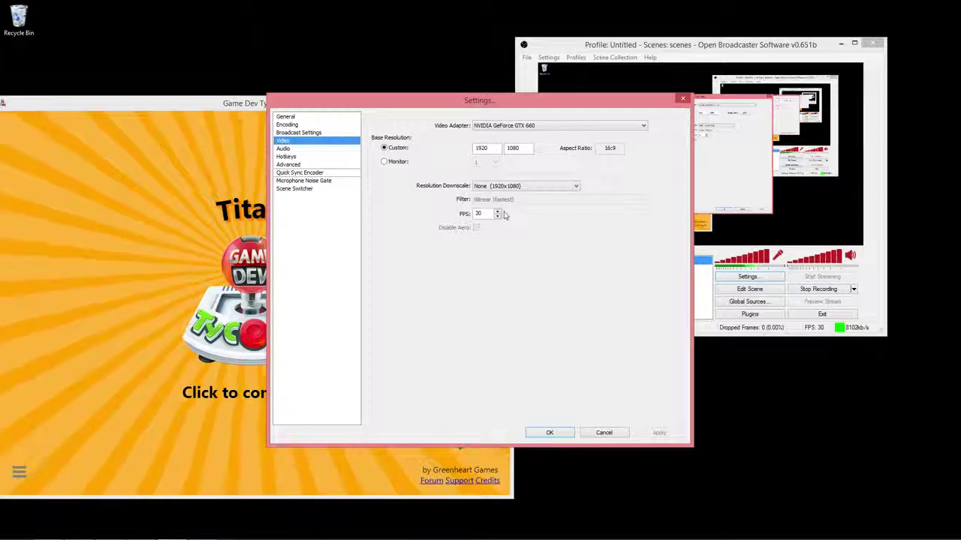
drag(604, 104, 792, 387)
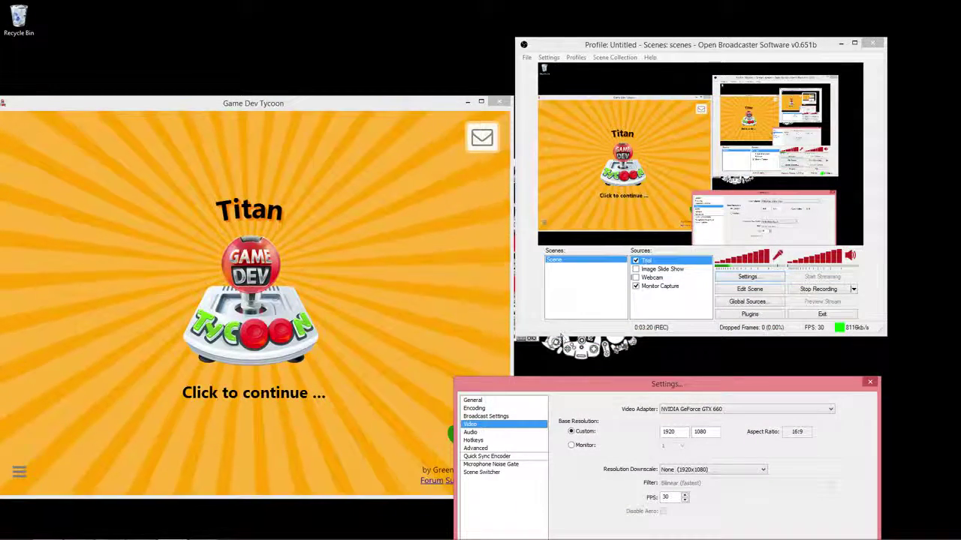
drag(676, 384, 656, 71)
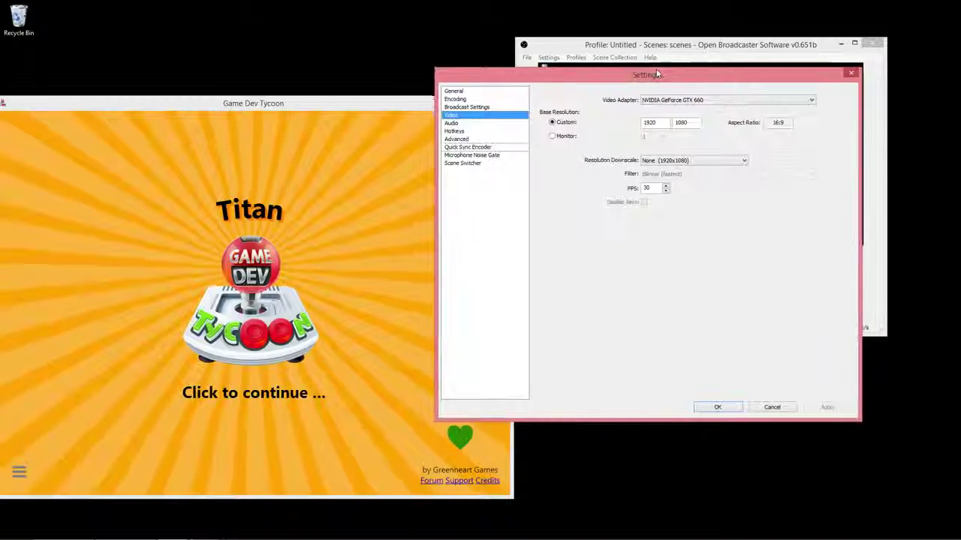
- Examine the audio, hotkey, advanced, Quick Sync Encoder, Microphone Noise Gate and Scene Switcher settings
click(481, 125)
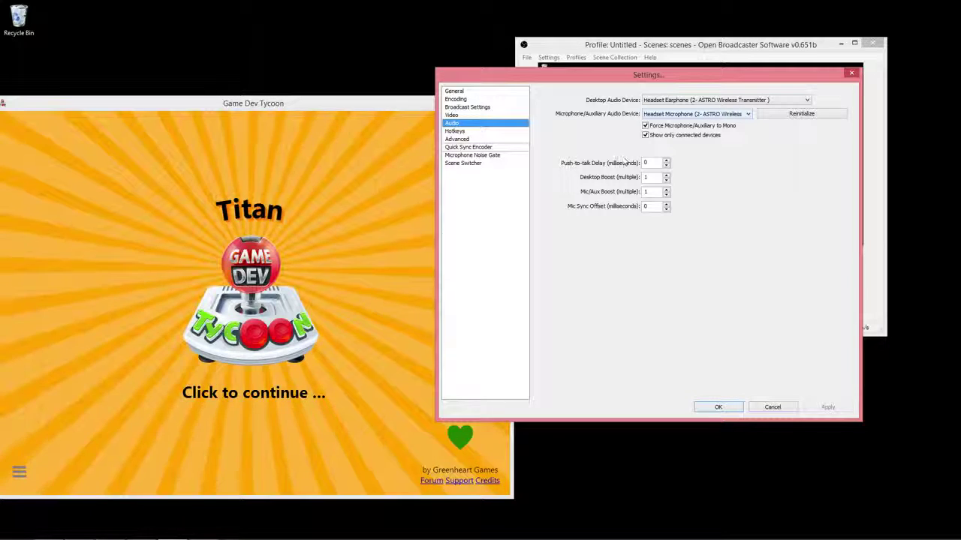
click(456, 131)
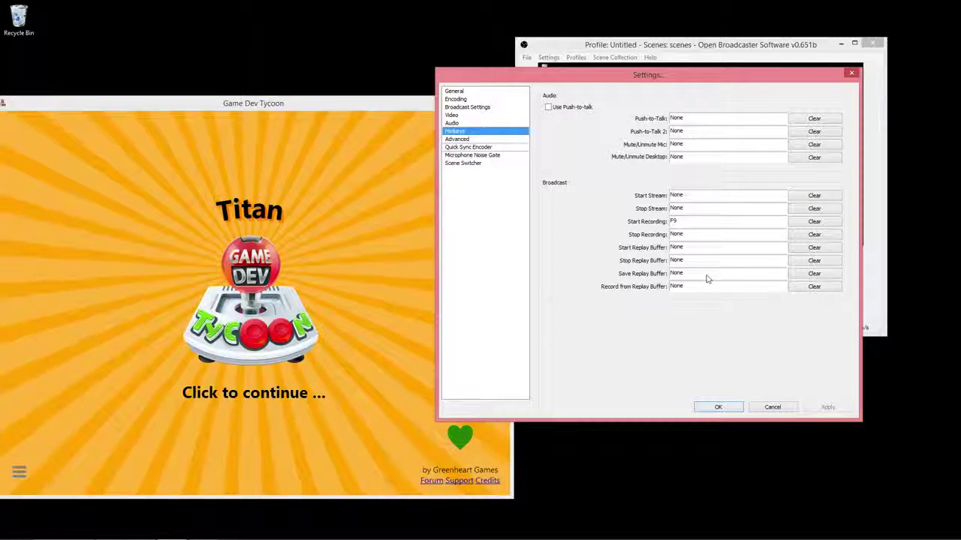
click(456, 140)
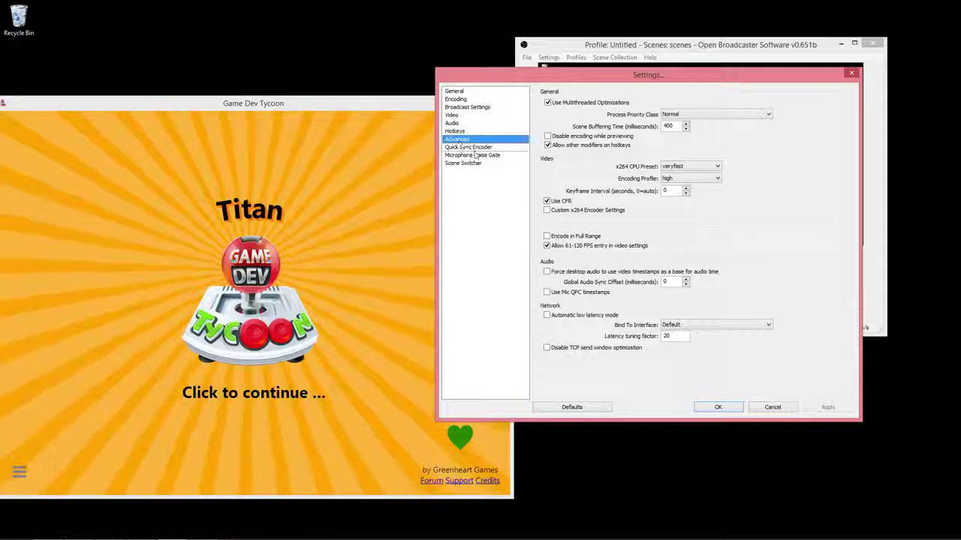
click(474, 148)
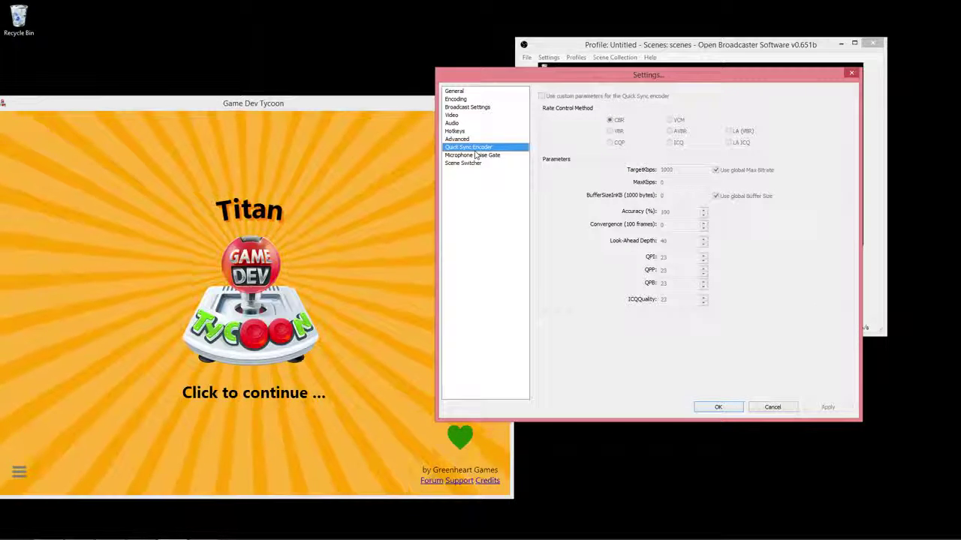
click(475, 156)
click(474, 164)
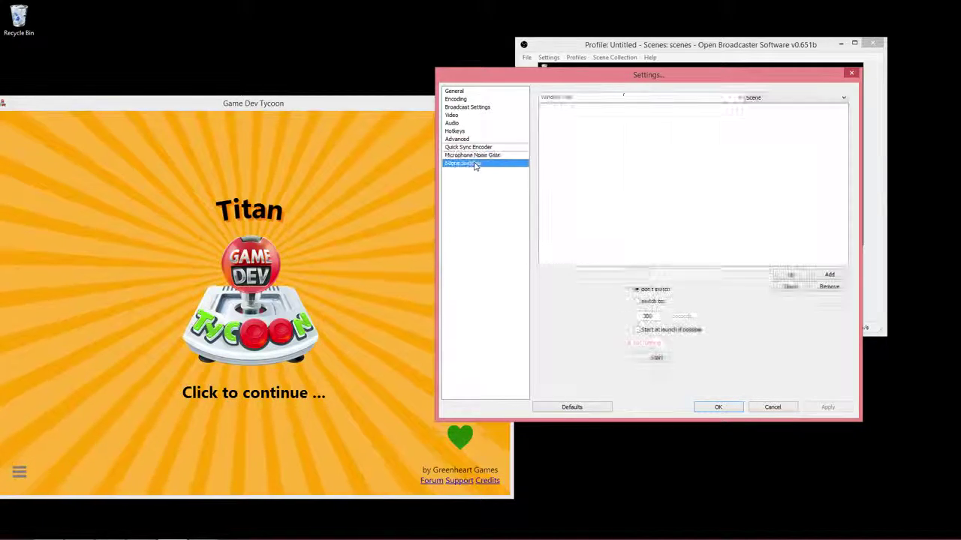
- Review the general, encoding and video settings again, ending on the broadcast settings
key(Home)
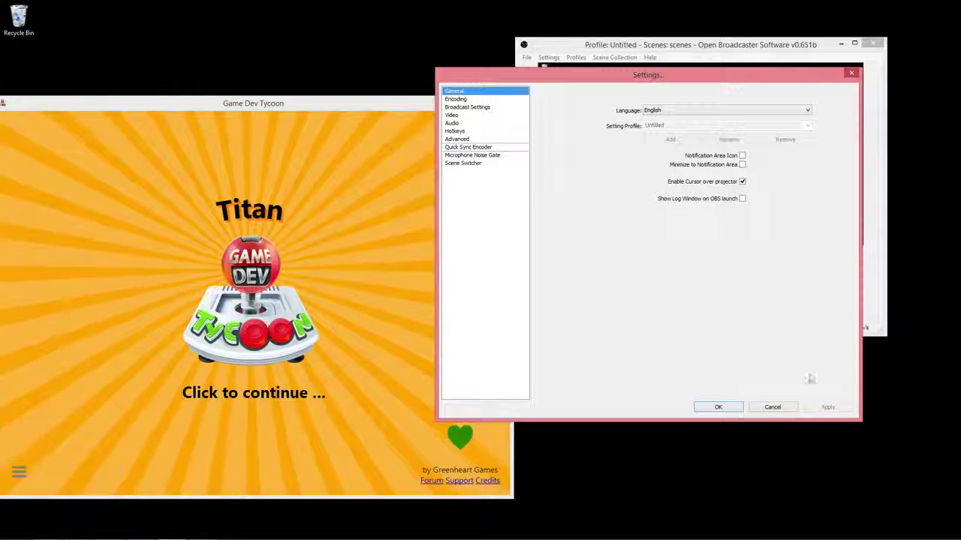
key(Down)
key(Down)
key(Down)
key(Down)
key(Down)
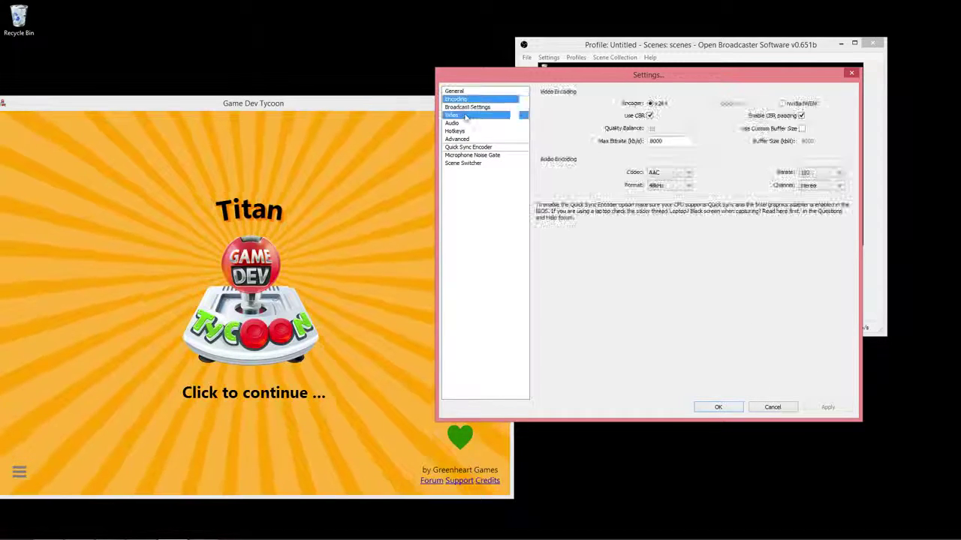
key(Up)
key(Up)
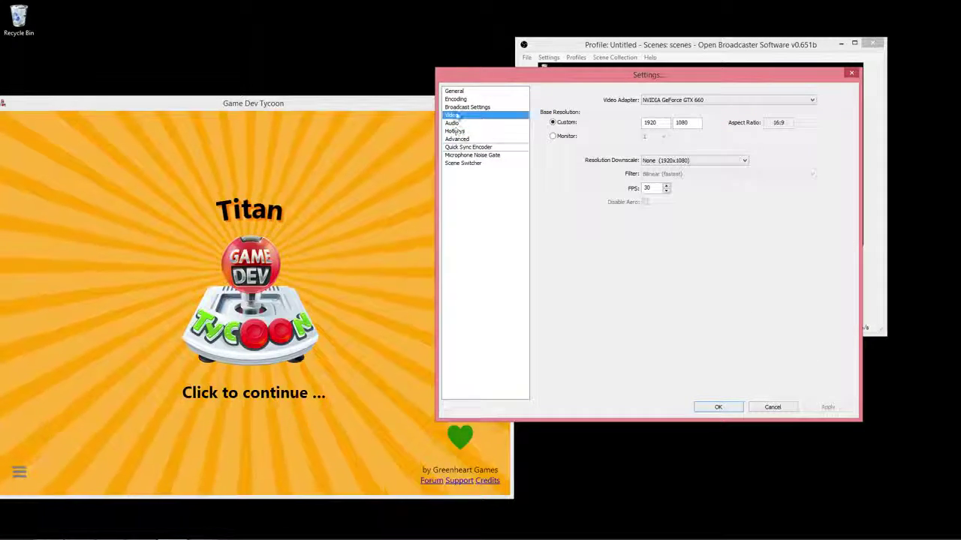
key(Down)
drag(455, 126, 462, 107)
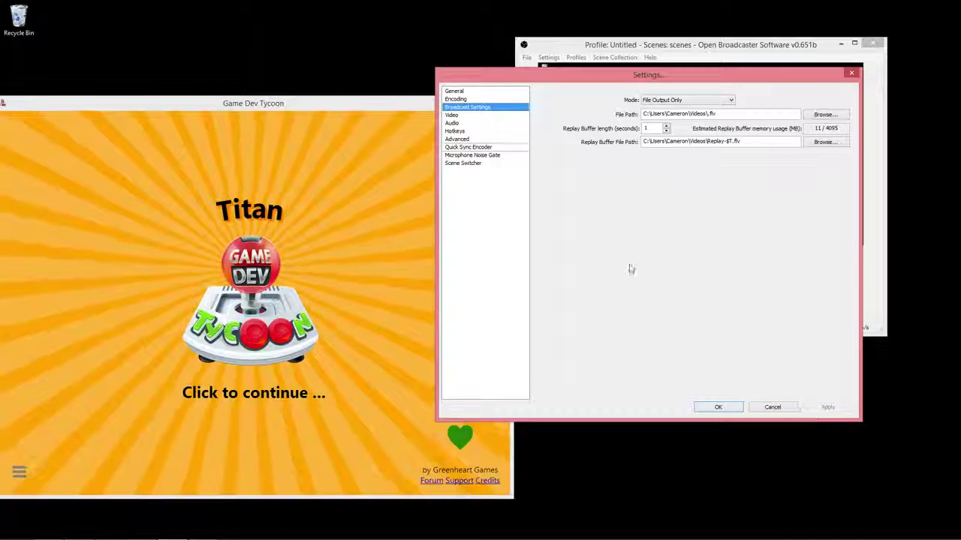
- Check the video settings, accept the settings dialog, and fit the Videos folder window beside the Open Broadcaster Software window
key(Down)
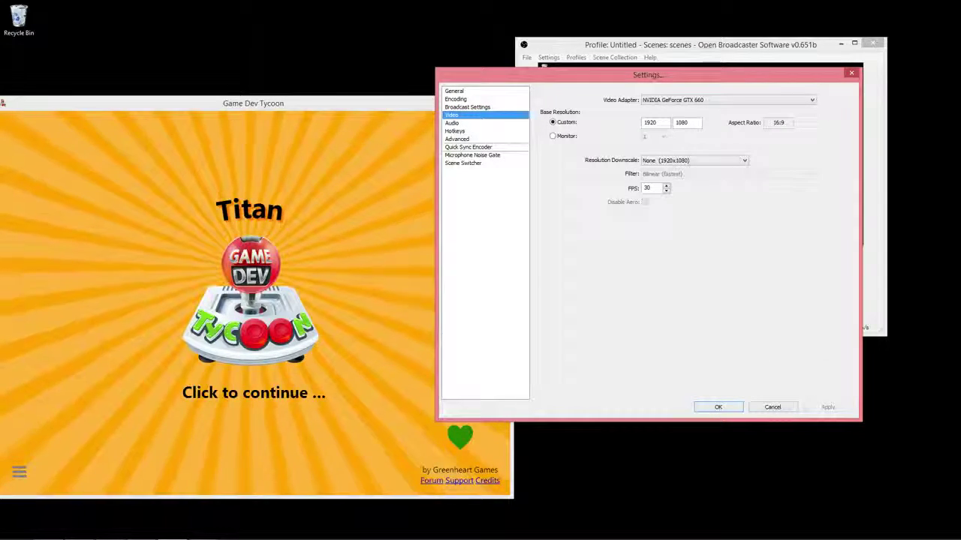
click(718, 406)
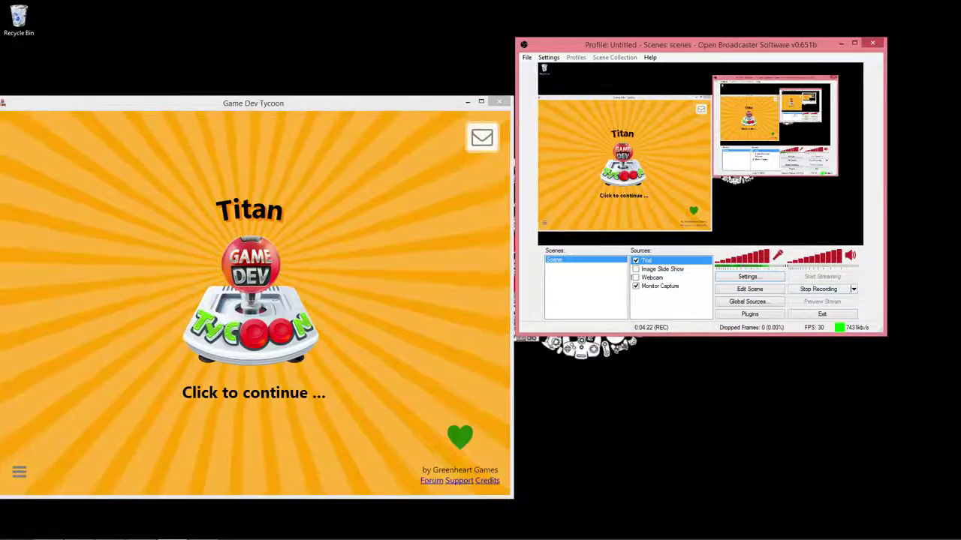
drag(959, 199, 235, 71)
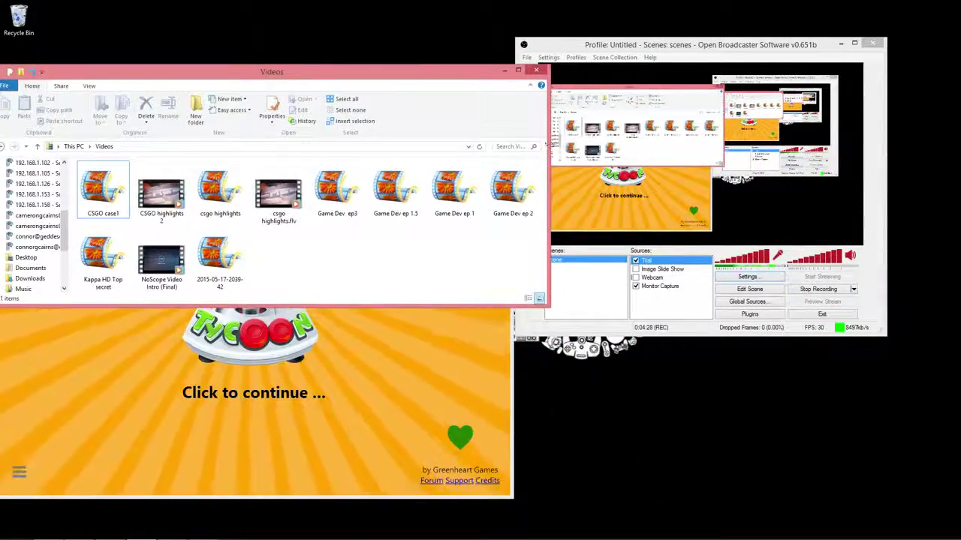
drag(547, 142, 463, 142)
drag(300, 83, 349, 64)
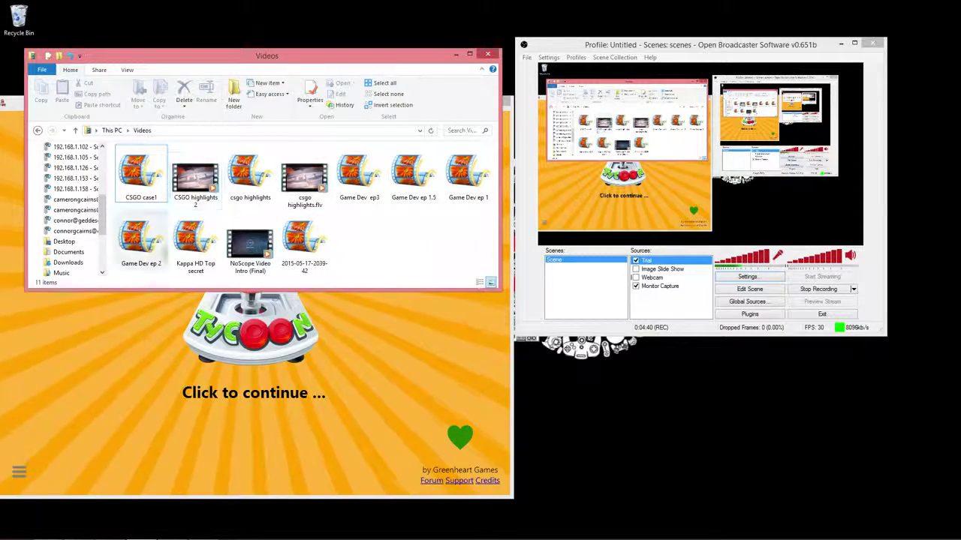
mouse_move(275, 238)
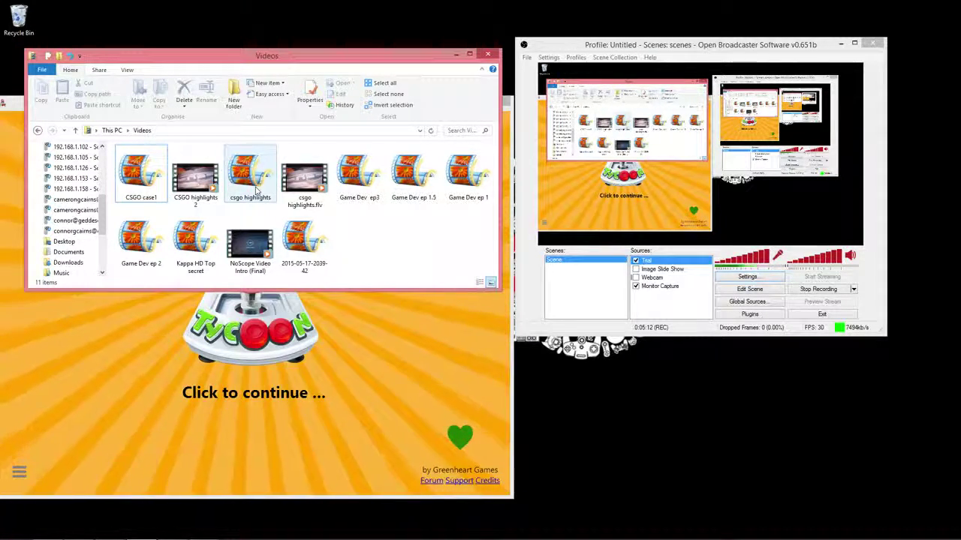
right_click(305, 254)
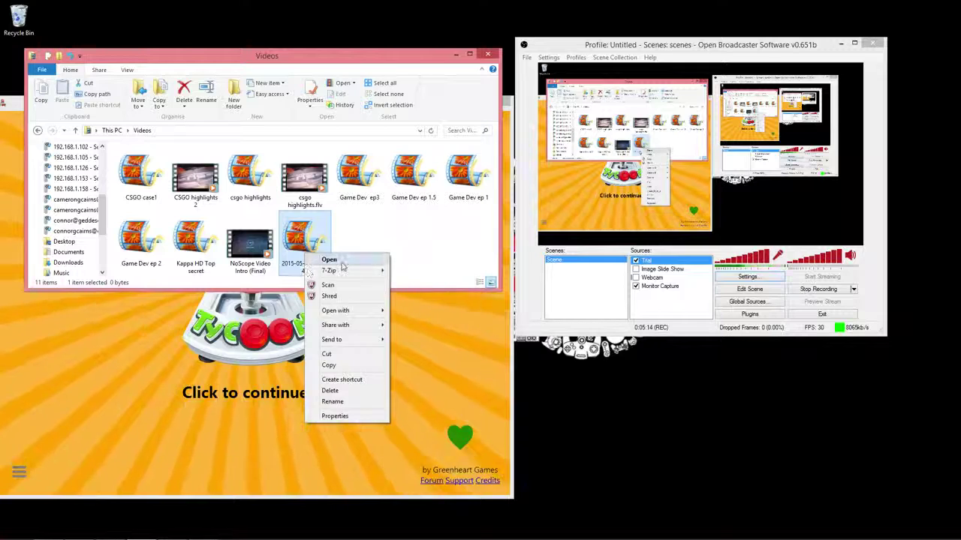
right_click(440, 267)
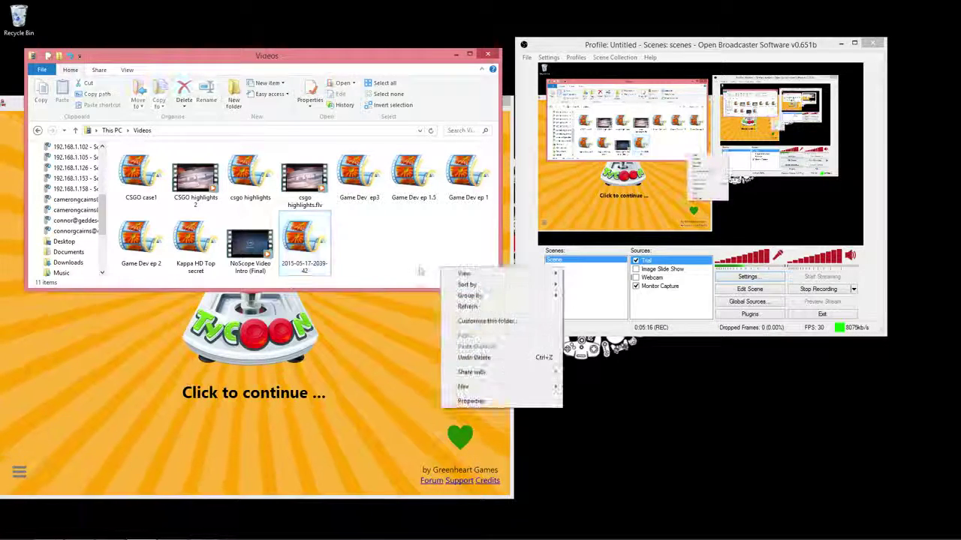
click(420, 270)
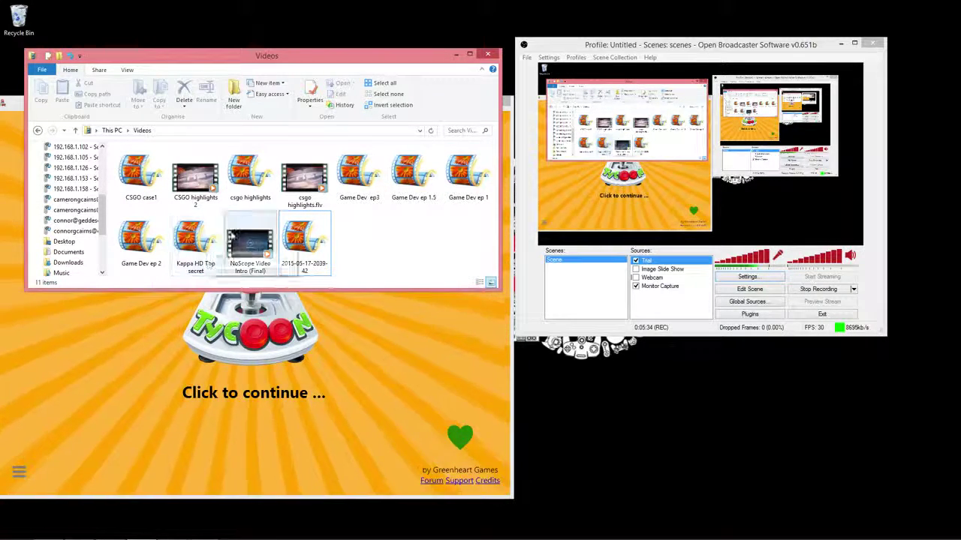
click(304, 269)
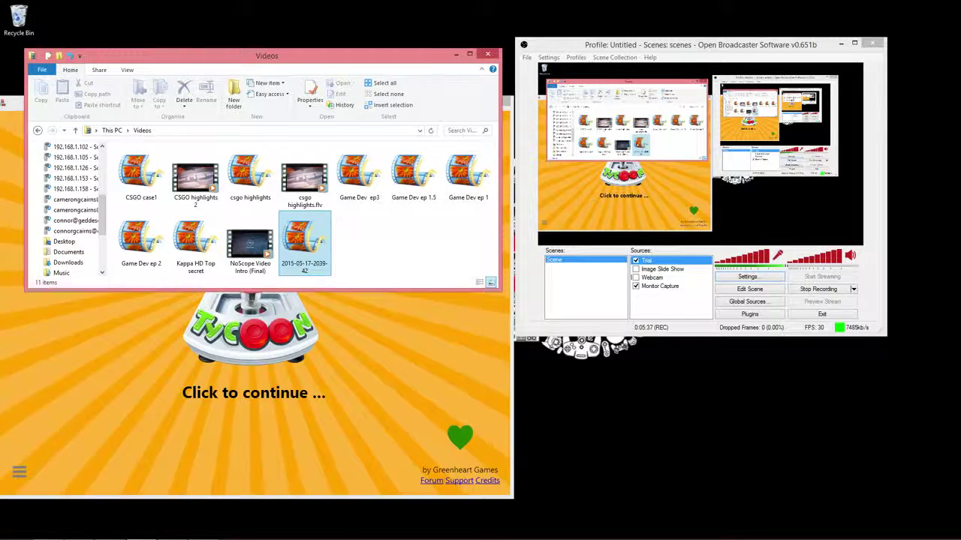
right_click(315, 260)
click(388, 233)
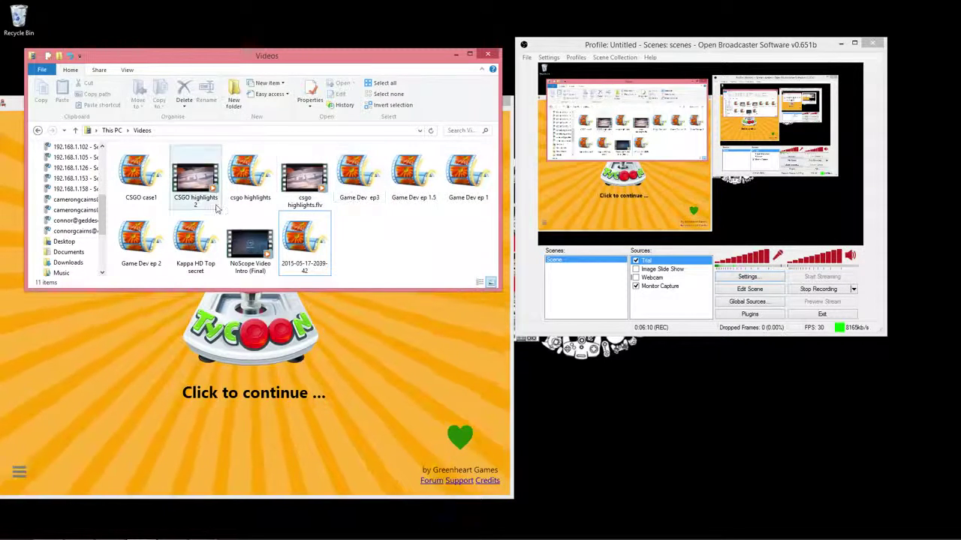
- Open the csgo highlights video in Movie Maker and minimize the Videos folder so the editor has room
click(261, 192)
double_click(247, 194)
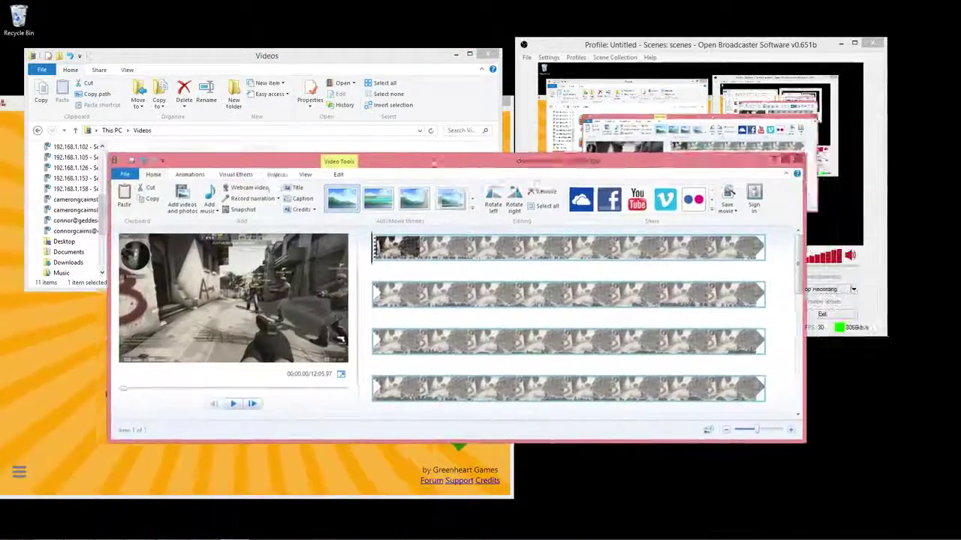
drag(442, 160, 440, 241)
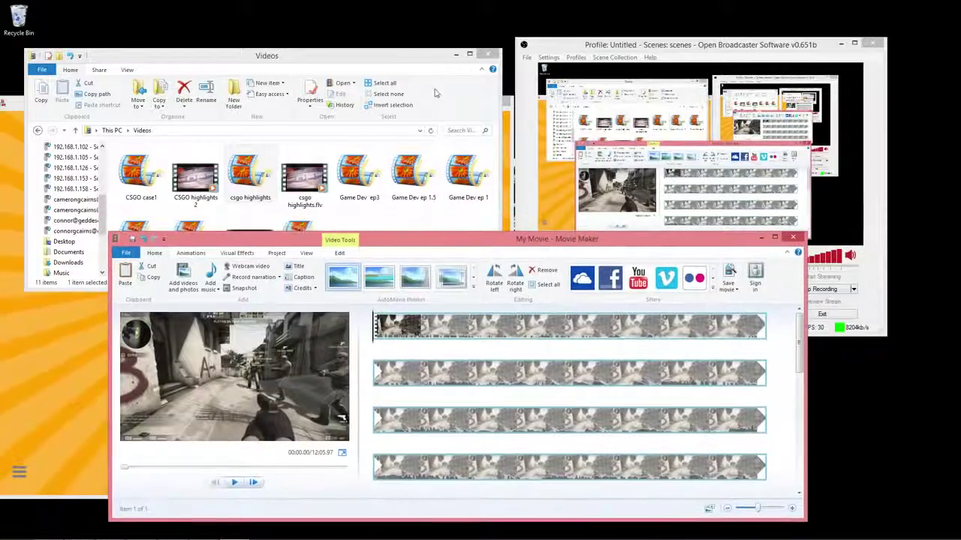
click(456, 54)
drag(545, 249, 518, 103)
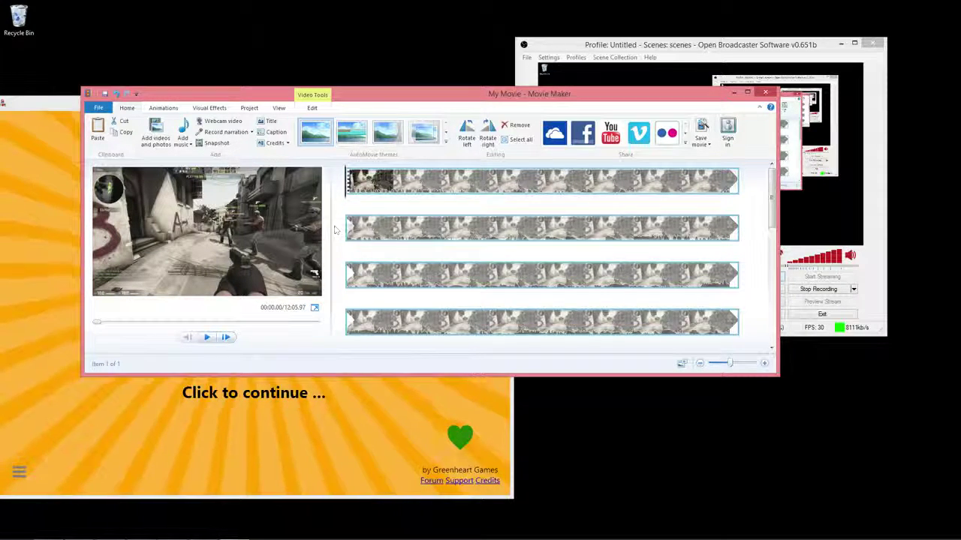
- Preview several moments of the csgo highlights clip along the Movie Maker timeline
scroll(454, 270, down, 1)
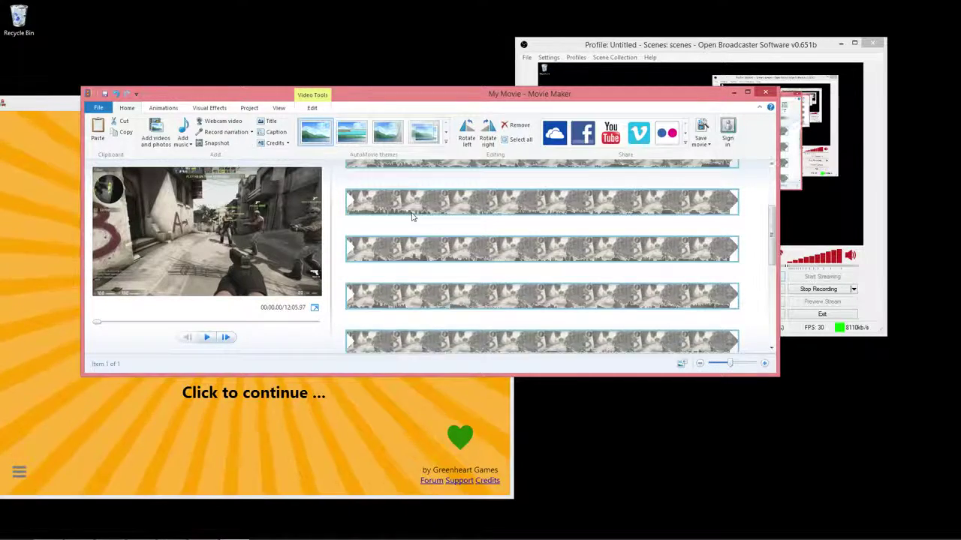
scroll(435, 225, up, 1)
click(420, 193)
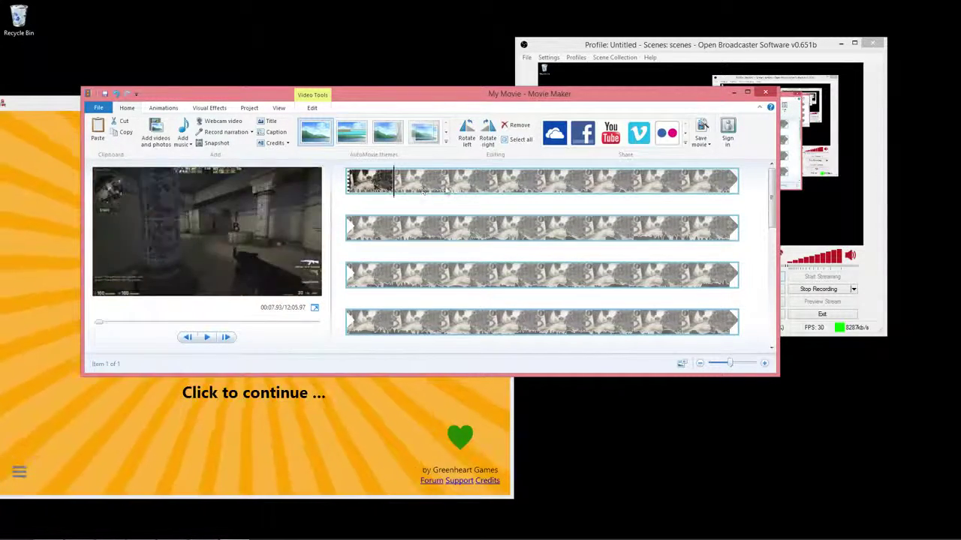
click(493, 226)
click(537, 225)
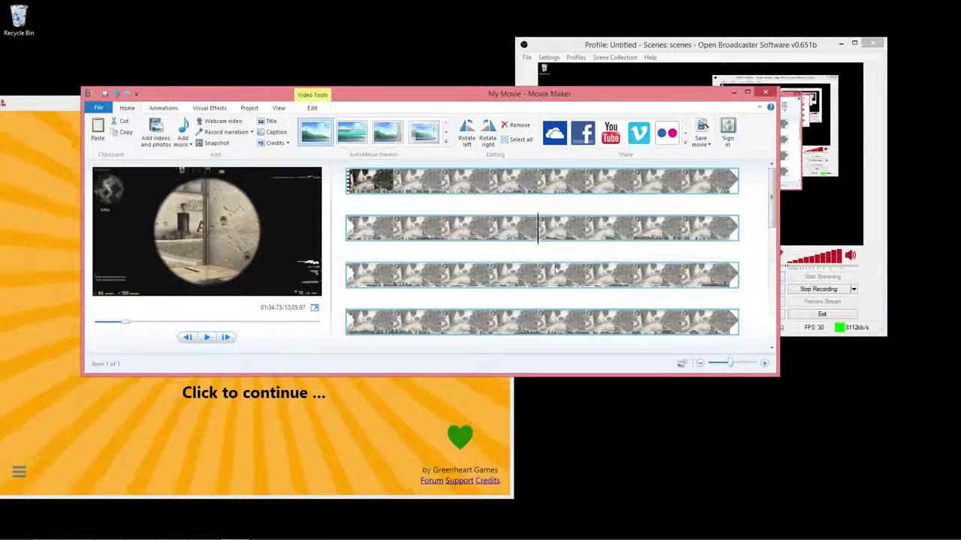
click(538, 274)
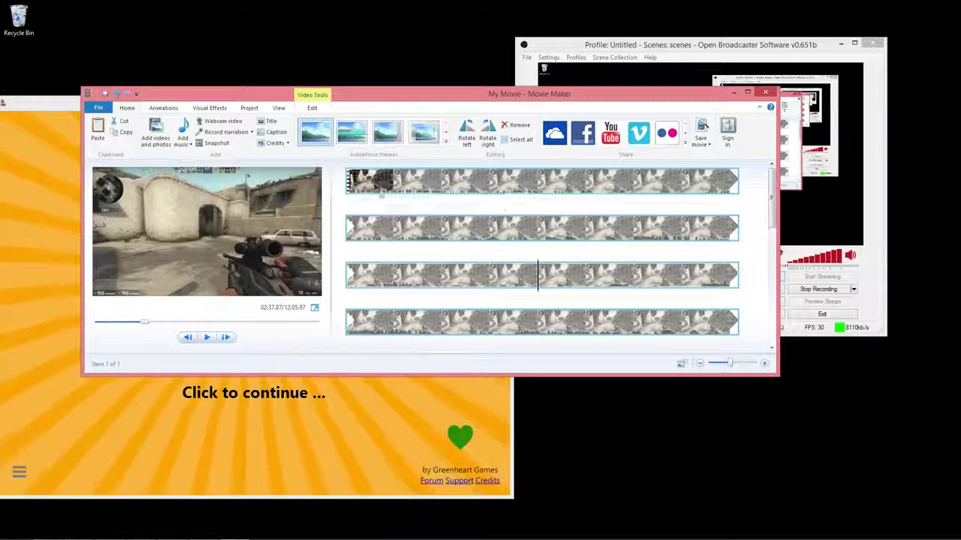
- Examine the clip editing options such as Split and Trim with the playhead at 00:07.93, then look through the remaining timeline
click(310, 108)
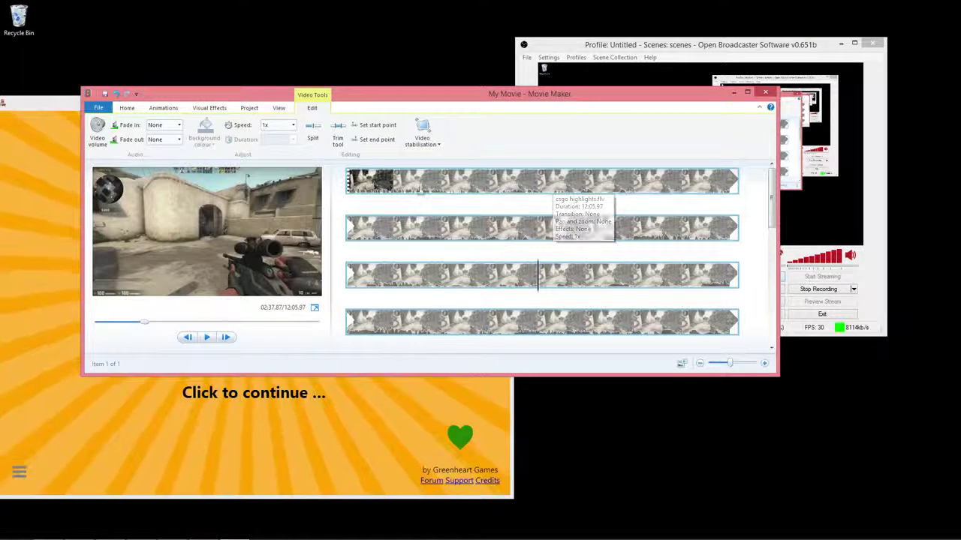
click(393, 184)
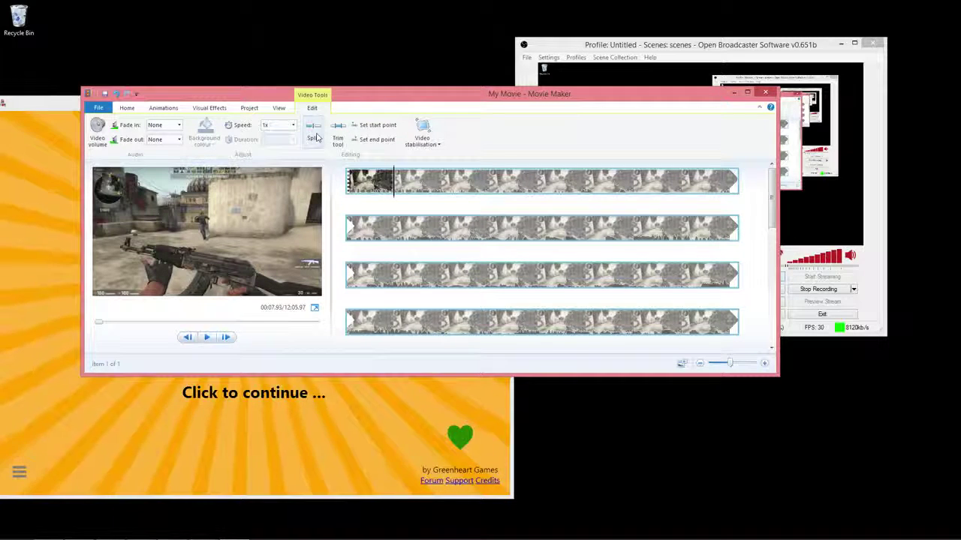
right_click(376, 182)
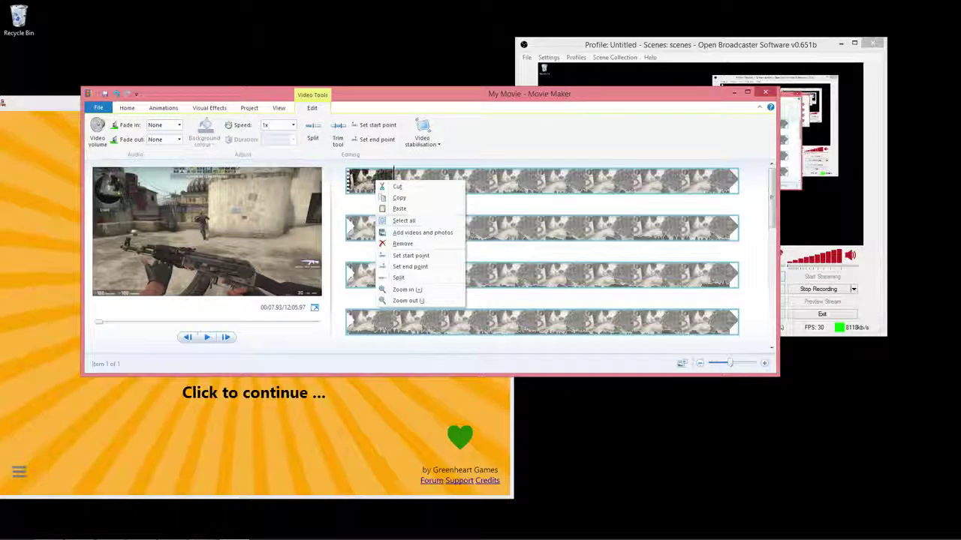
click(590, 153)
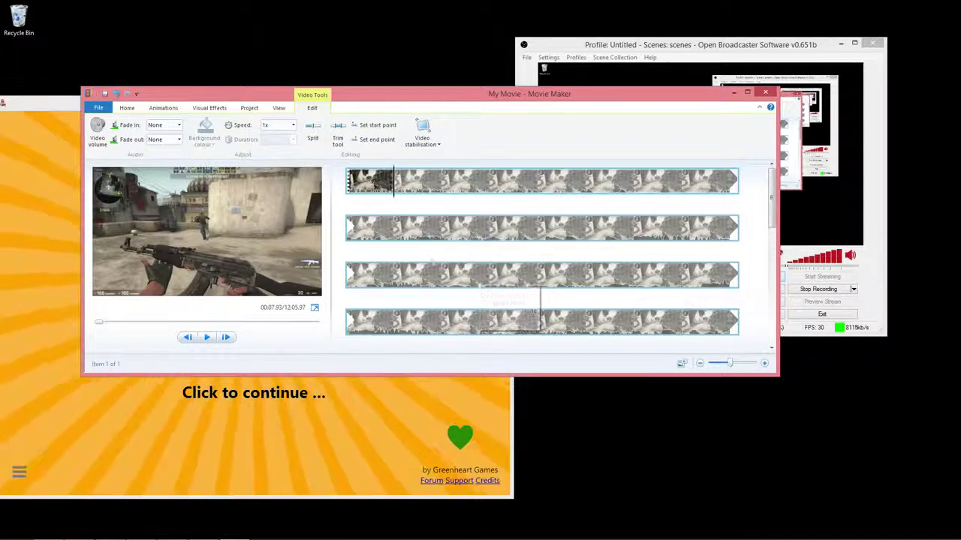
scroll(468, 259, down, 3)
scroll(466, 189, down, 5)
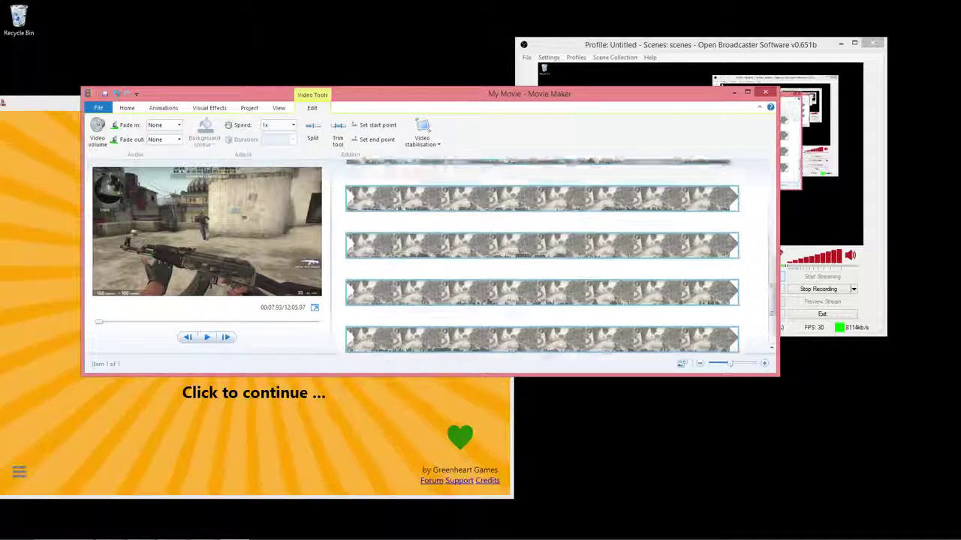
scroll(466, 189, up, 3)
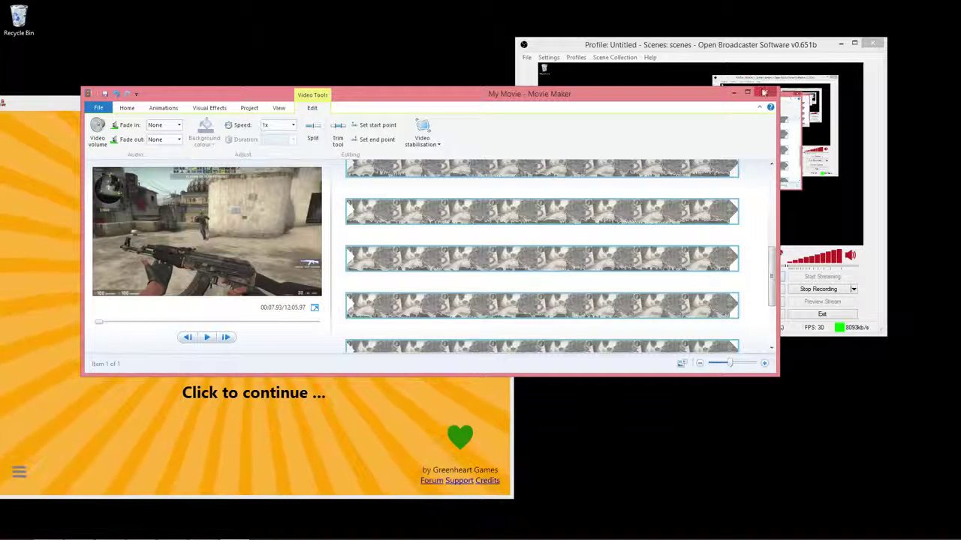
- Examine the Save Project dialog and the Save movie output presets without saving anything
click(765, 94)
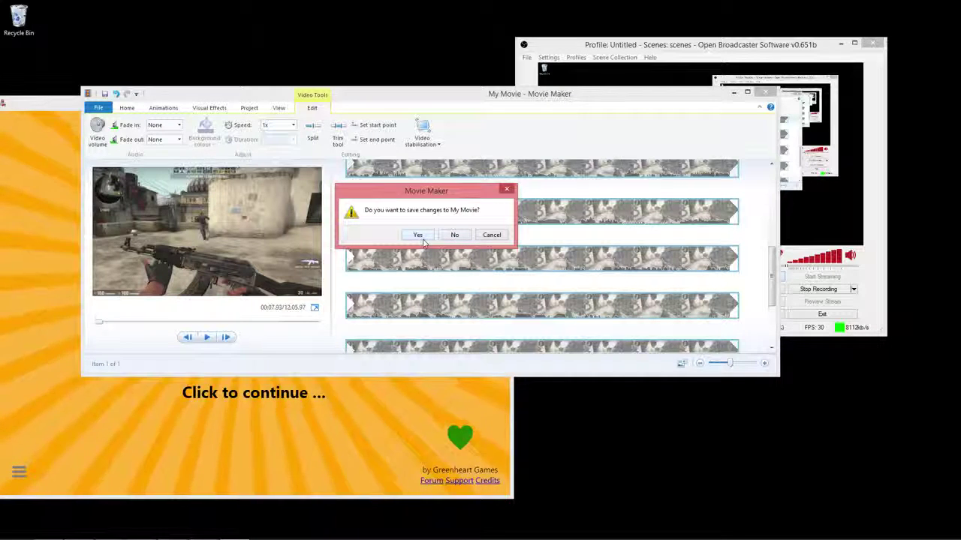
click(418, 236)
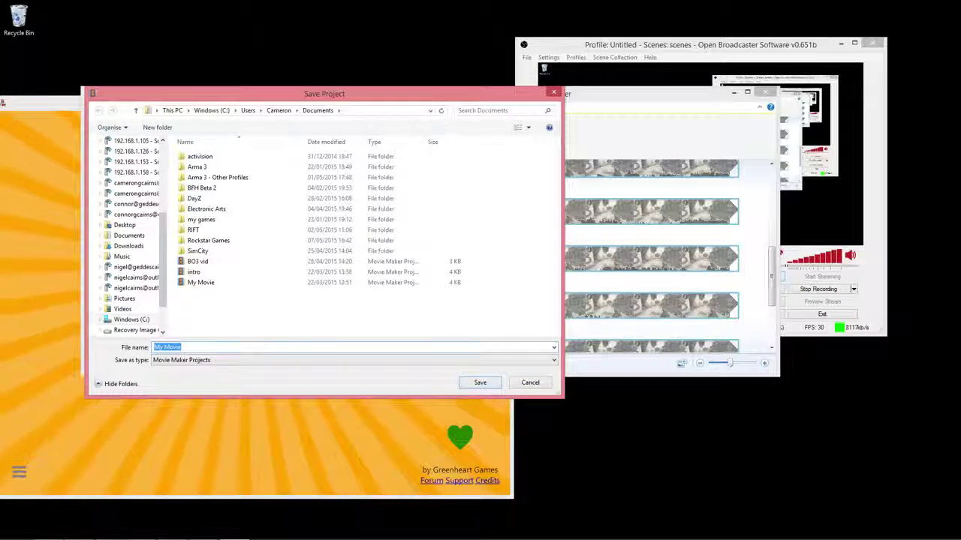
click(553, 93)
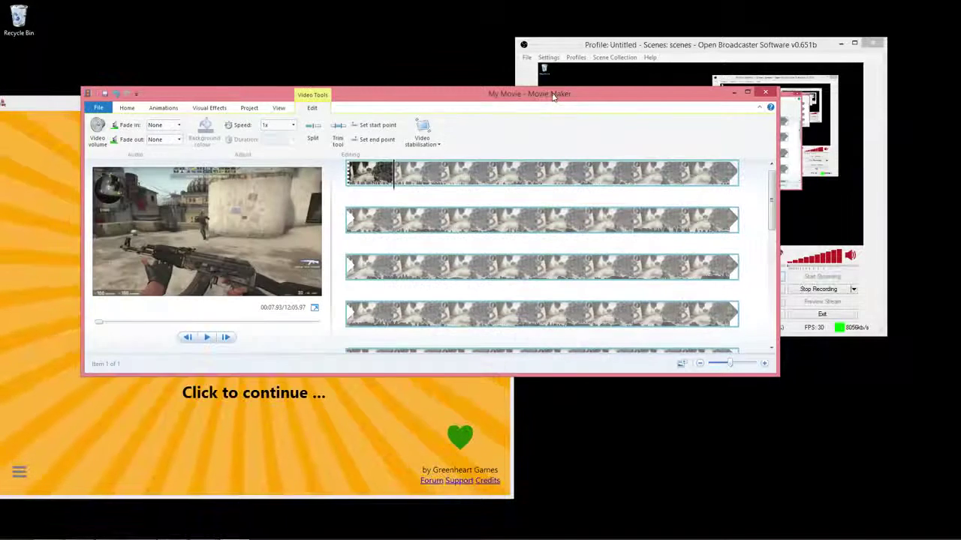
click(98, 108)
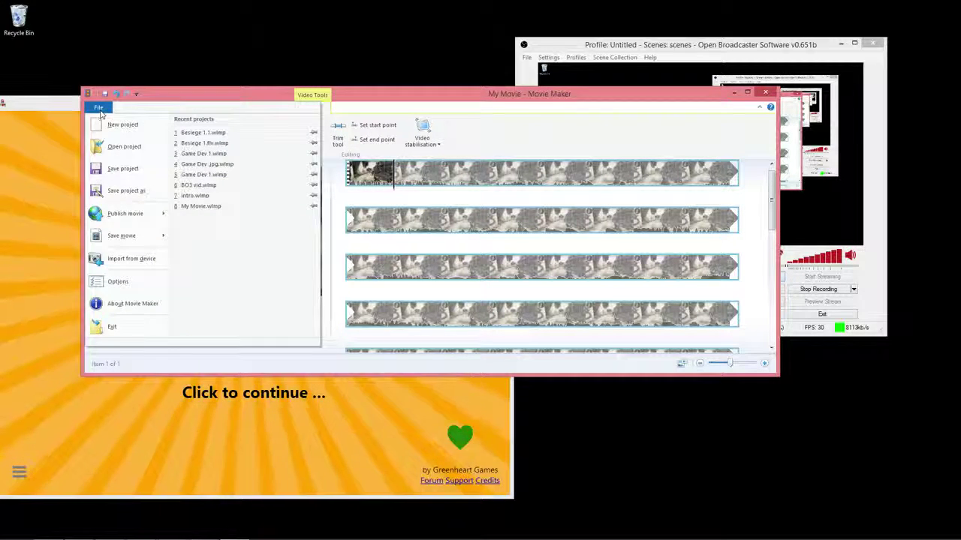
mouse_move(124, 234)
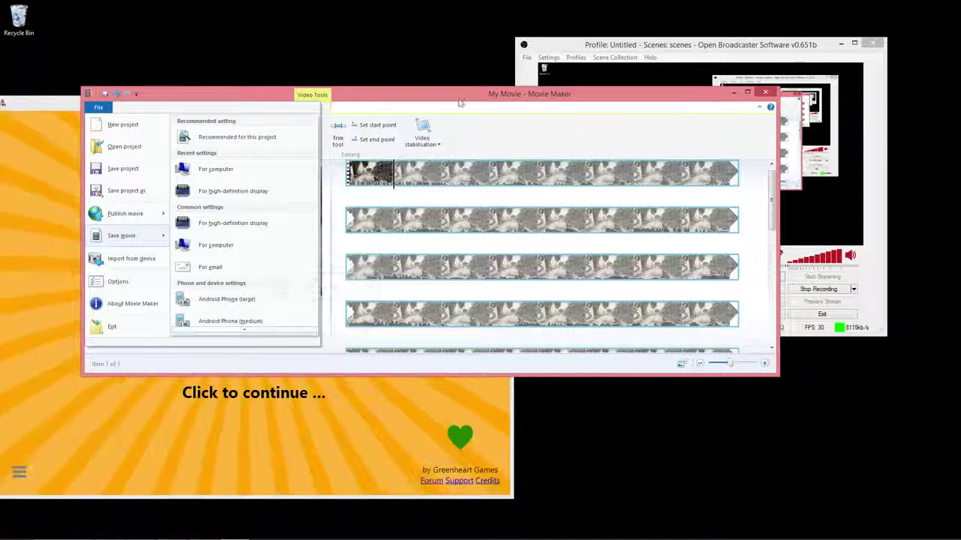
click(713, 109)
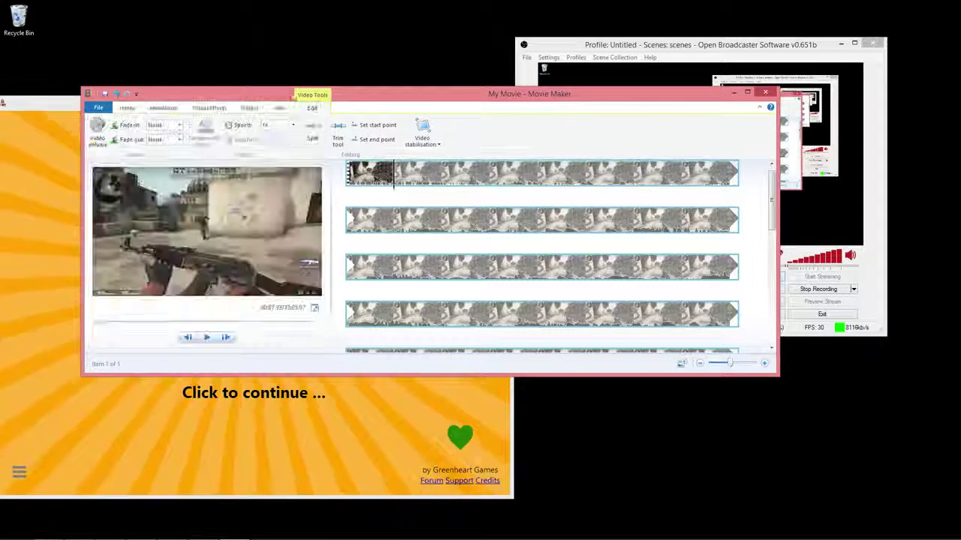
- Close Movie Maker without saving changes to My Movie and bring back the Videos folder
click(767, 93)
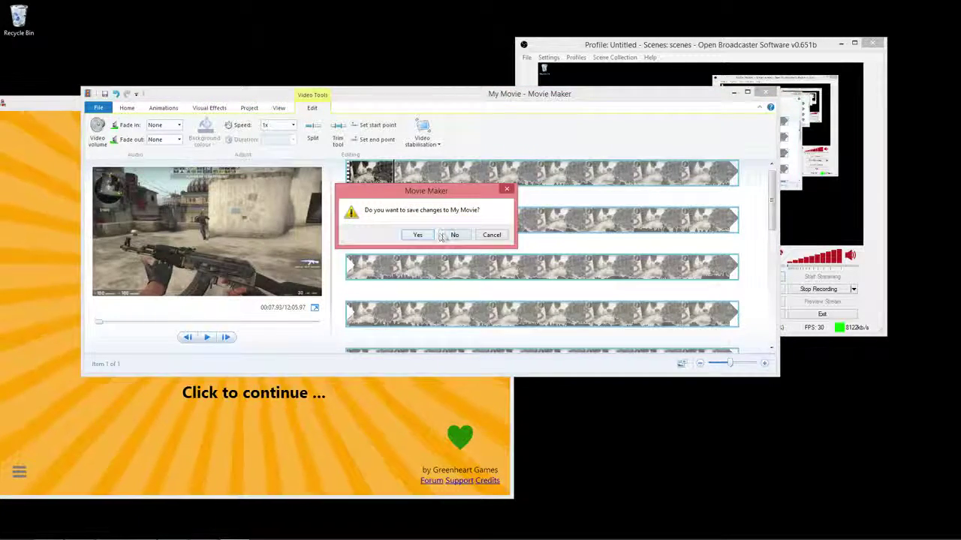
click(444, 235)
mouse_move(173, 534)
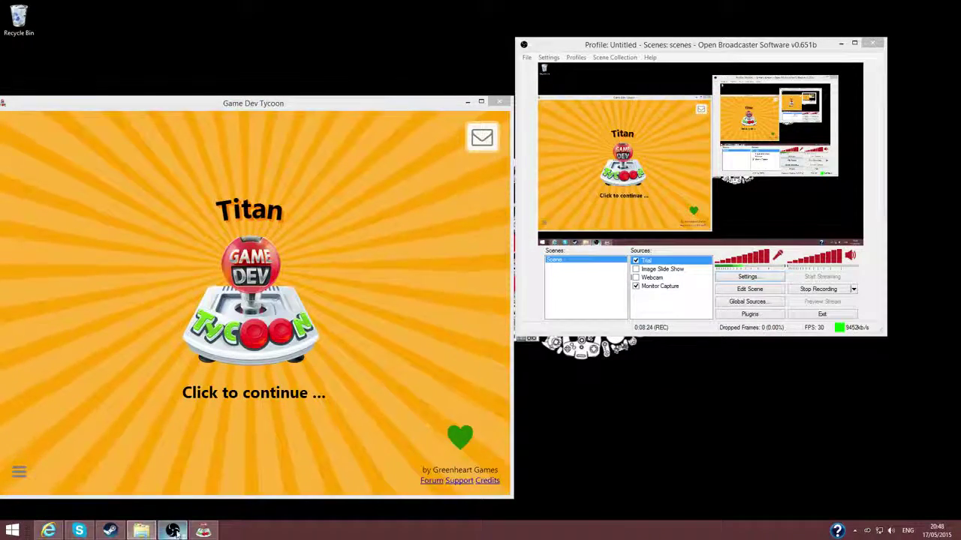
click(141, 532)
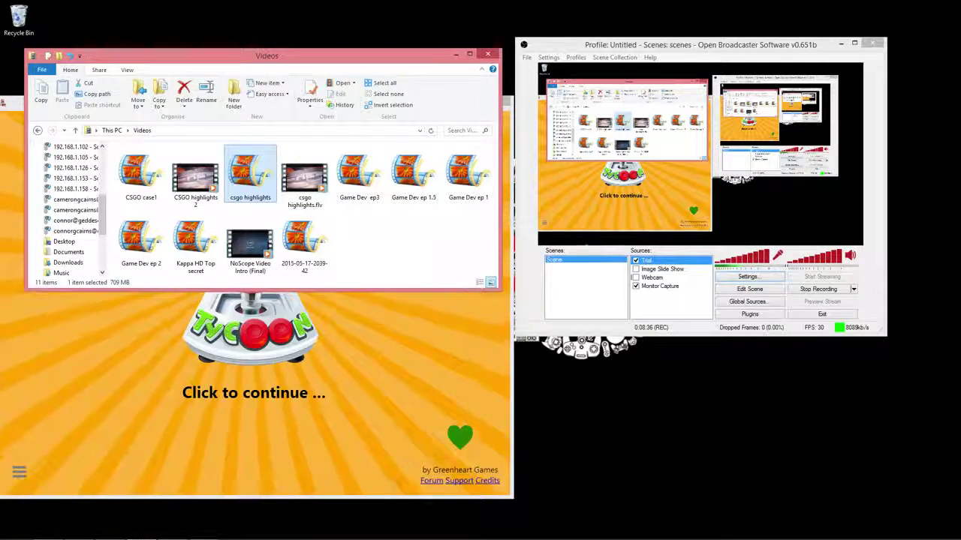
- Switch to Internet Explorer, close its full-screen window and reopen the browser on the Google home page
click(56, 530)
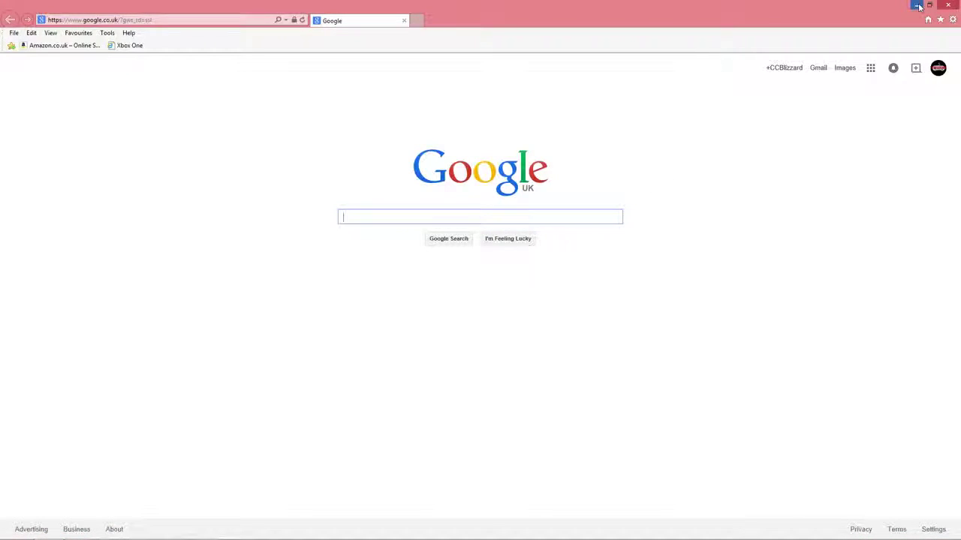
click(950, 5)
right_click(50, 531)
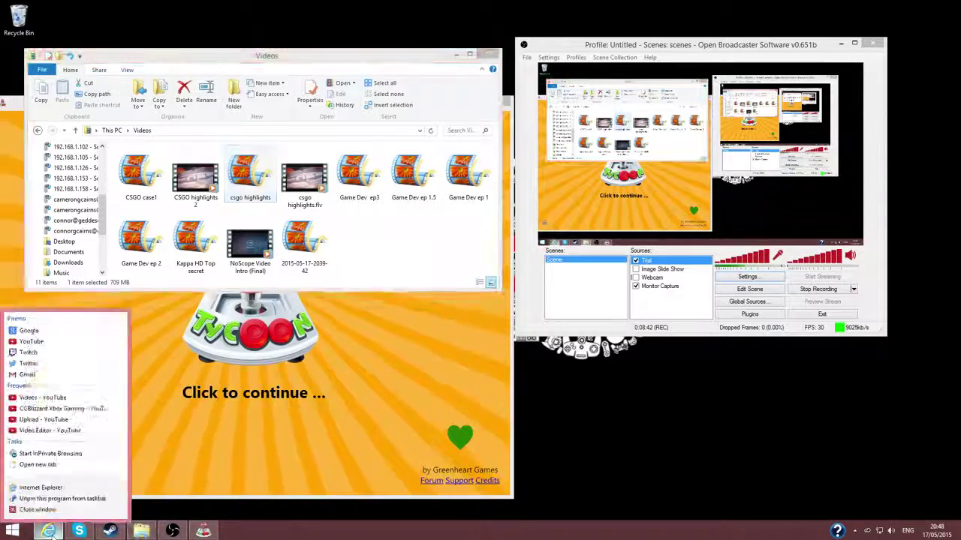
click(51, 530)
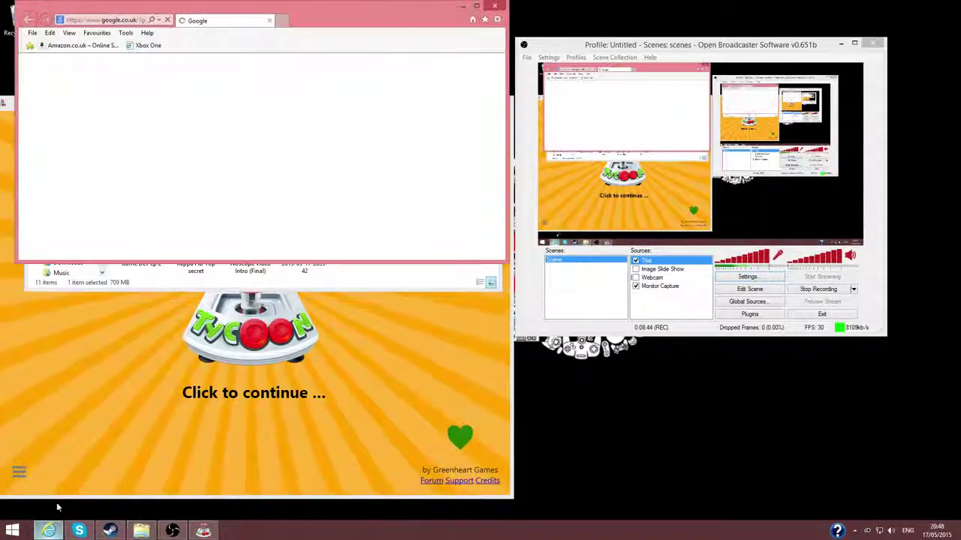
- Close the Google window, open the gaming channel's YouTube page in a new browser window and place it over Open Broadcaster Software
click(498, 13)
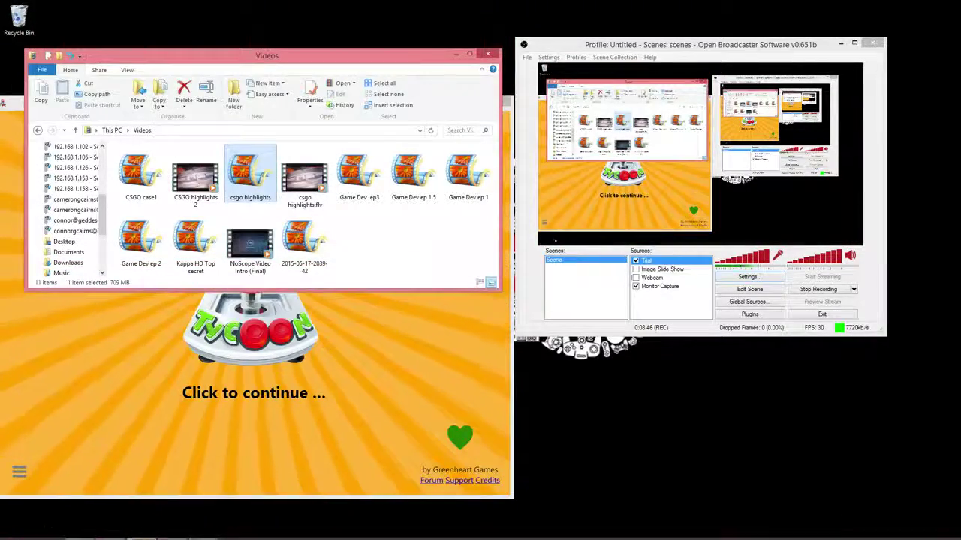
right_click(50, 531)
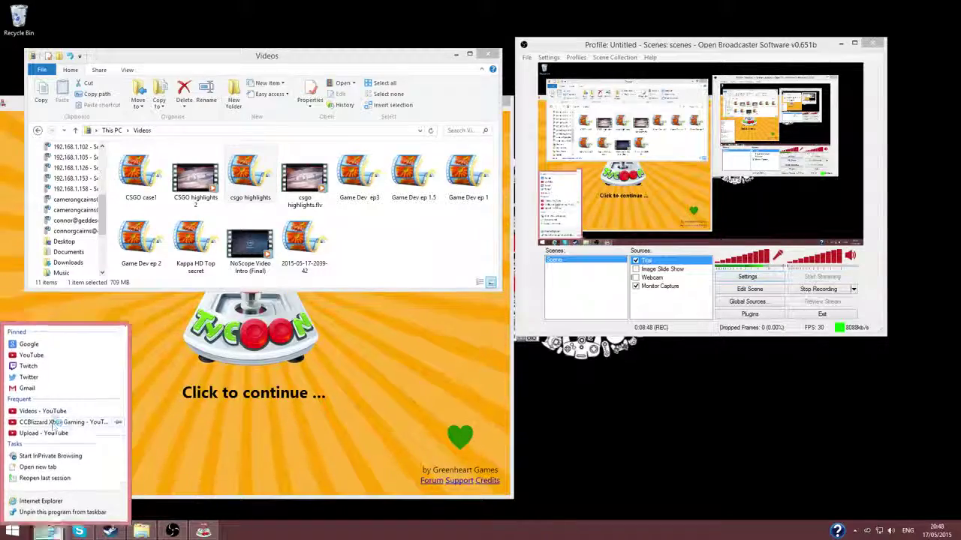
click(54, 412)
drag(315, 8, 667, 74)
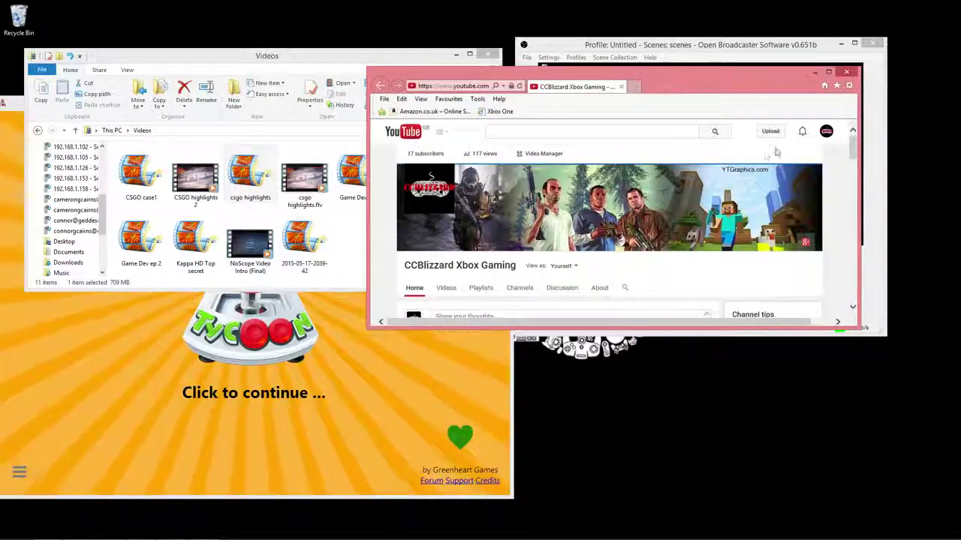
click(773, 133)
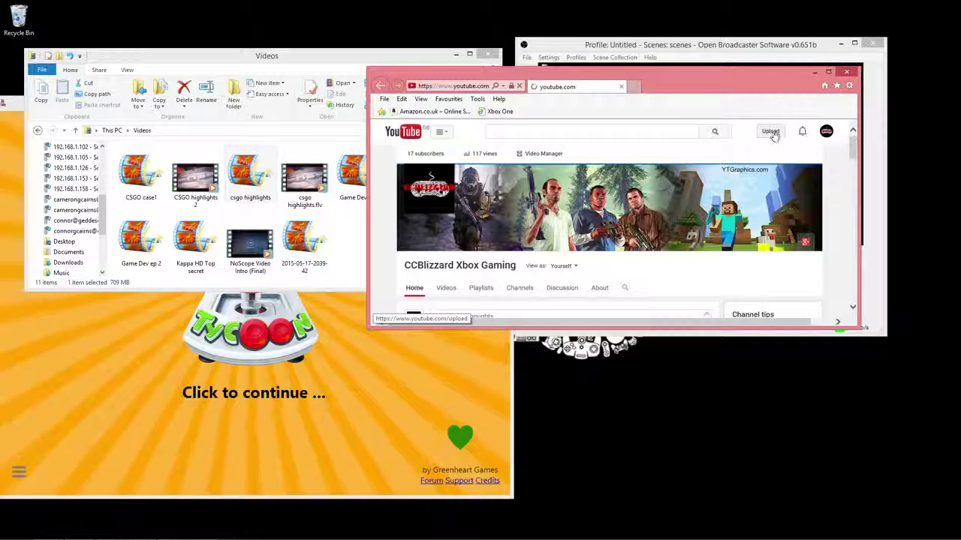
drag(695, 78, 822, 82)
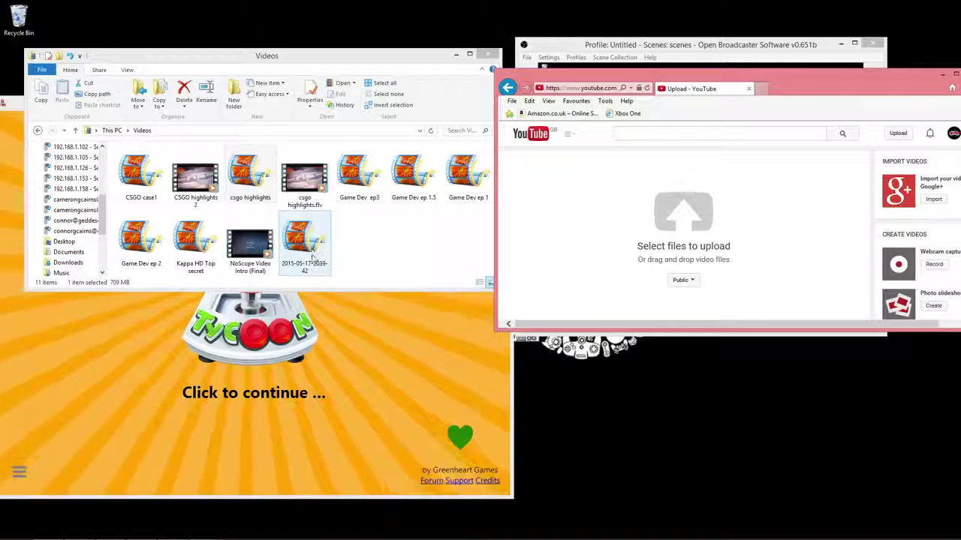
mouse_move(312, 257)
mouse_down()
mouse_move(526, 225)
mouse_move(688, 217)
mouse_move(311, 249)
mouse_up()
drag(950, 73, 809, 78)
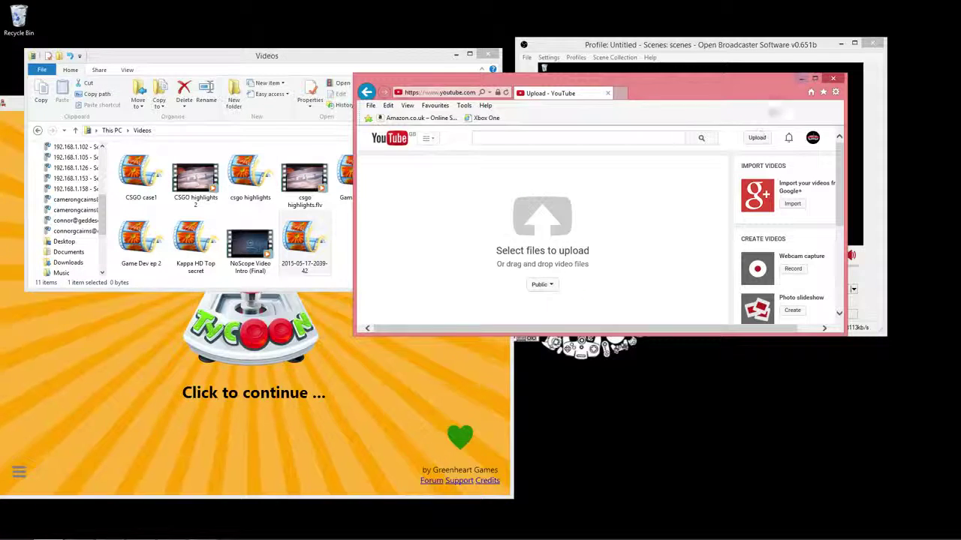
click(800, 78)
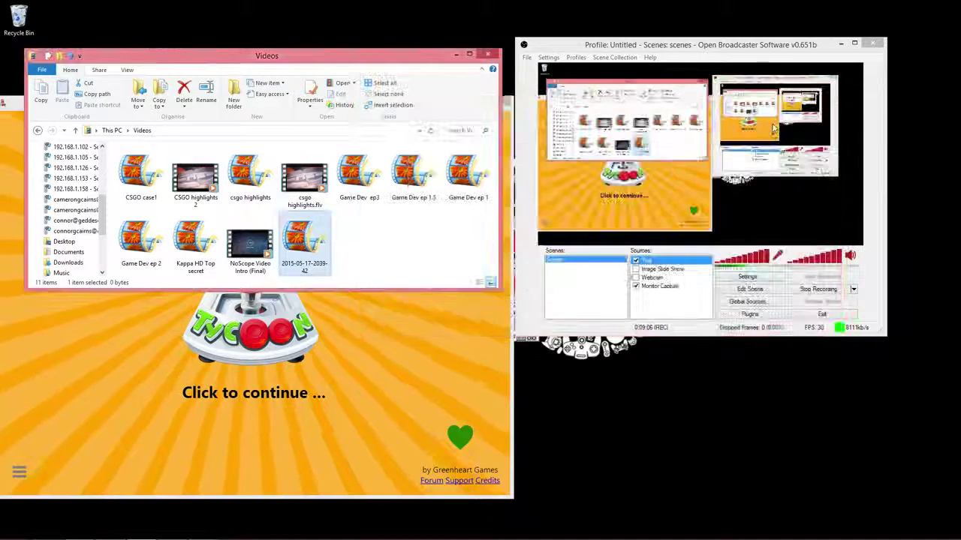